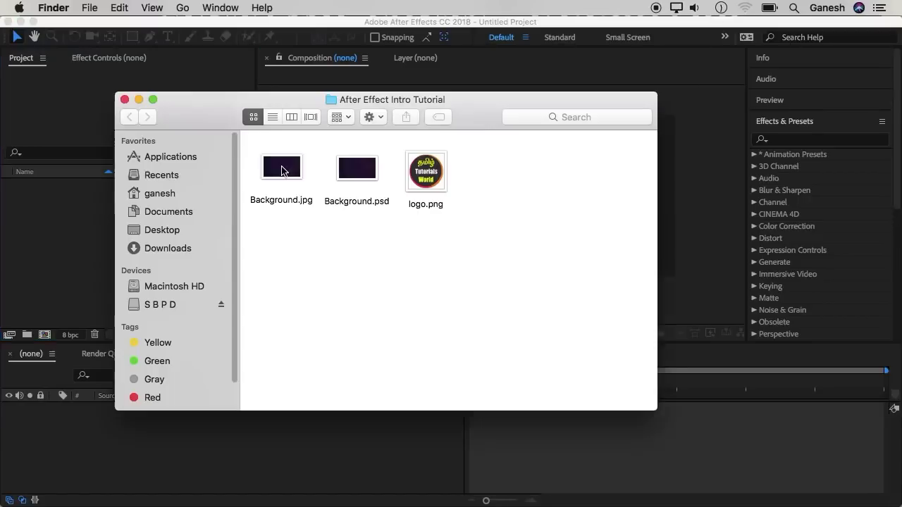
Step: View Background.jpg in Preview, zooming out and back in, then close it
{"action": "double_click", "coordinate": [282, 169]}
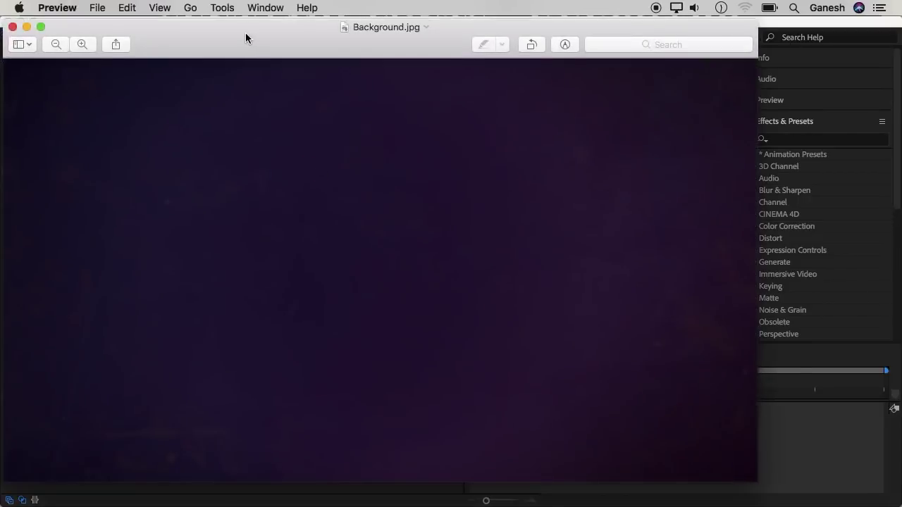
{"action": "left_click_drag", "start_coordinate": [245, 33], "coordinate": [297, 45]}
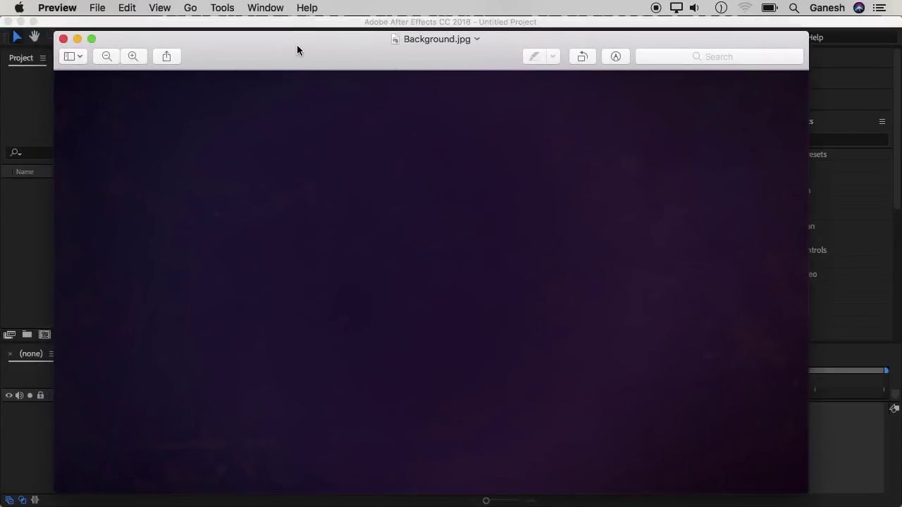
{"action": "left_click", "coordinate": [107, 56]}
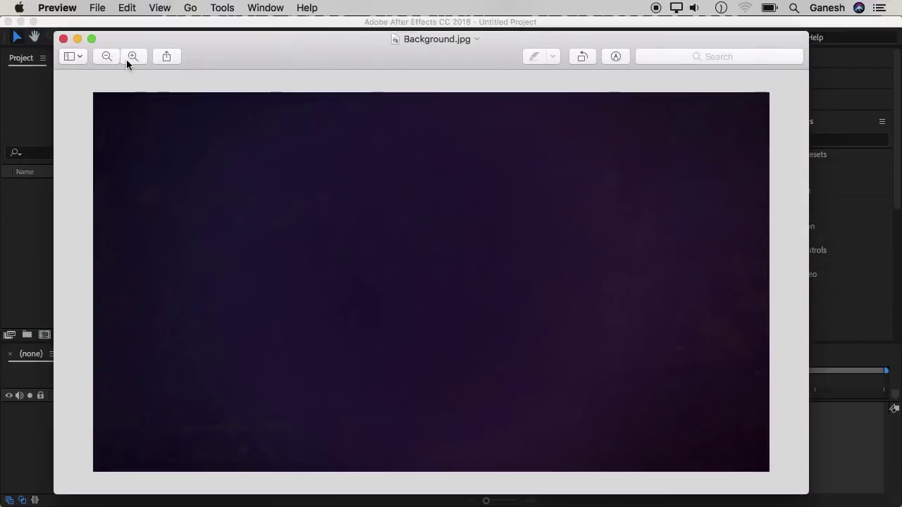
{"action": "left_click", "coordinate": [132, 57]}
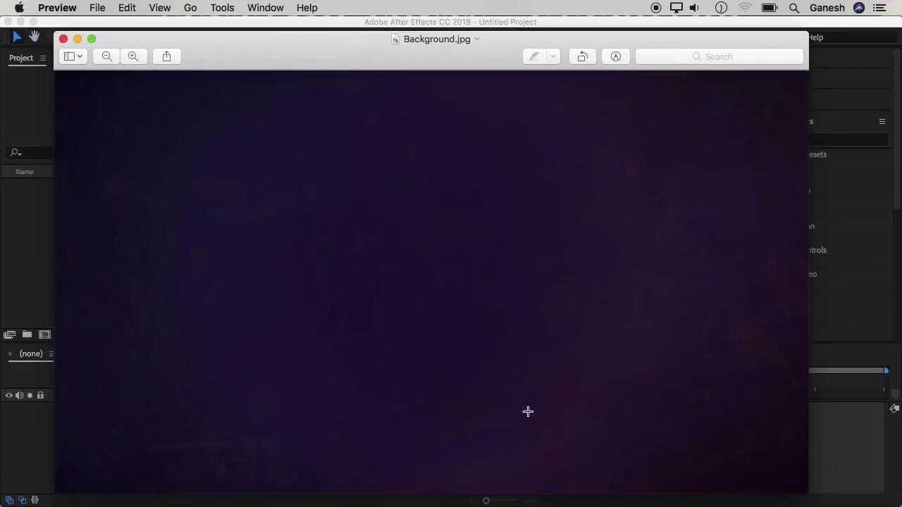
{"action": "left_click", "coordinate": [62, 38]}
Step: Clear the Finder selection and switch back to the empty After Effects project
{"action": "left_click", "coordinate": [396, 250]}
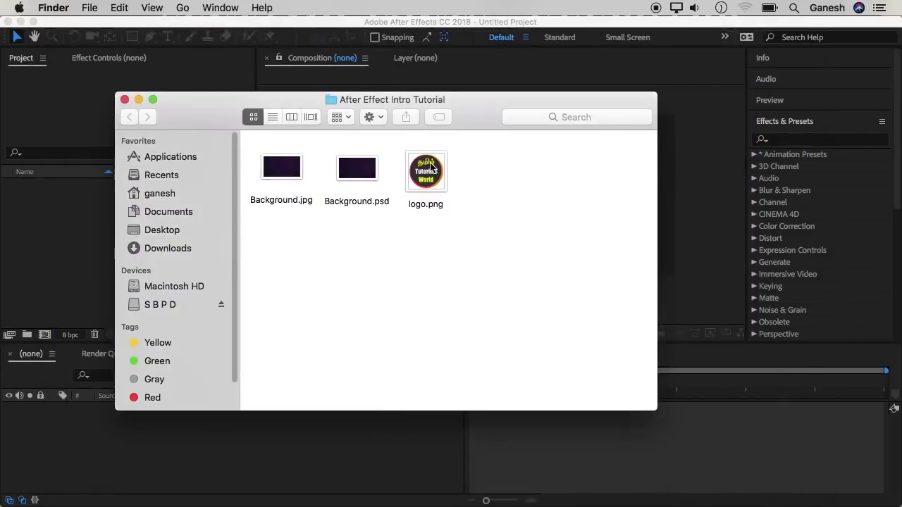
{"action": "left_click_drag", "start_coordinate": [432, 167], "coordinate": [445, 173]}
{"action": "left_click", "coordinate": [392, 228]}
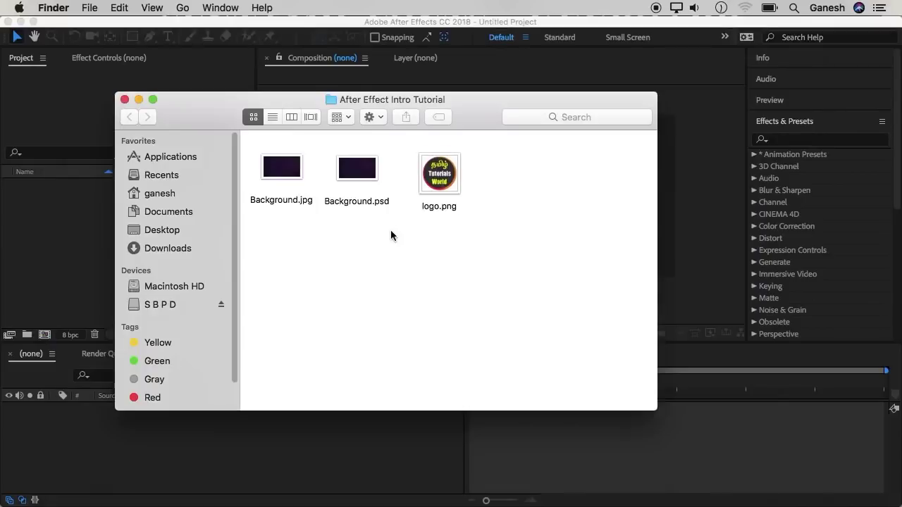
{"action": "key", "text": "super+Tab"}
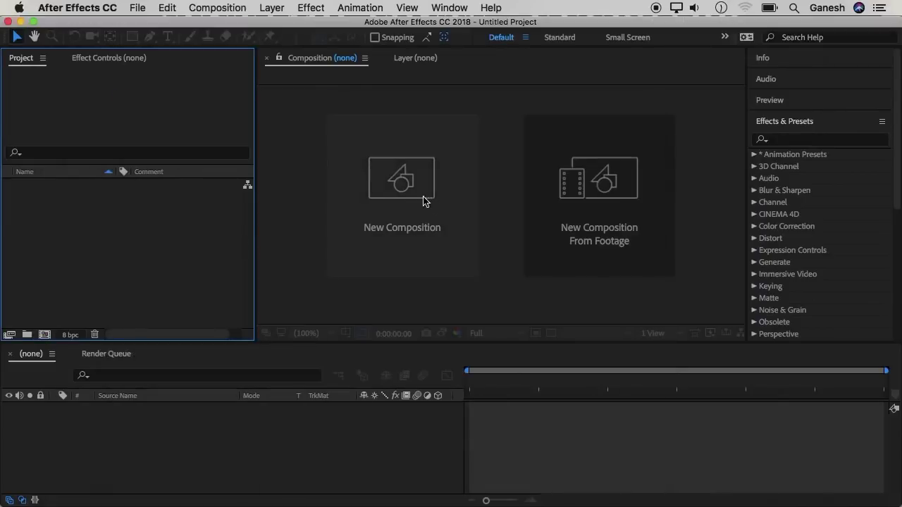
Step: Create Comp 1 with HDTV 1080 29.97, 0;00;10;00 duration and a white background
{"action": "left_click", "coordinate": [380, 202]}
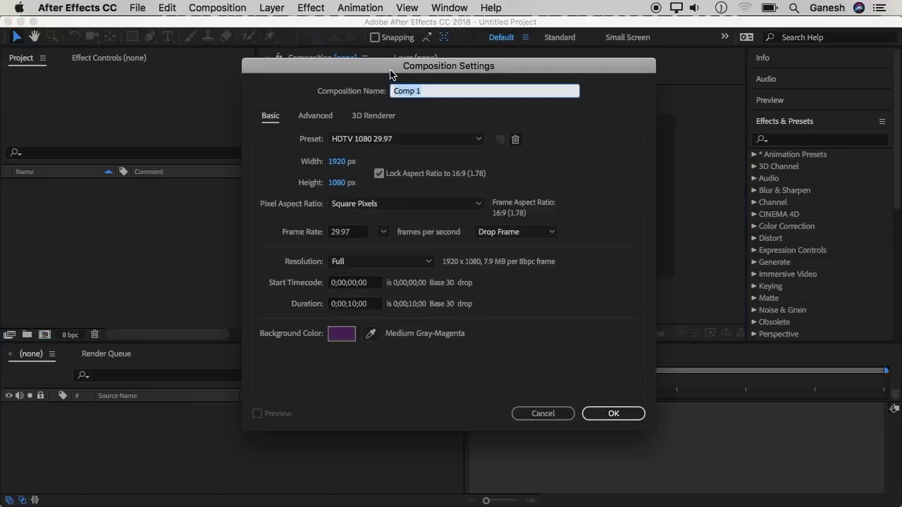
{"action": "left_click_drag", "start_coordinate": [386, 71], "coordinate": [365, 71]}
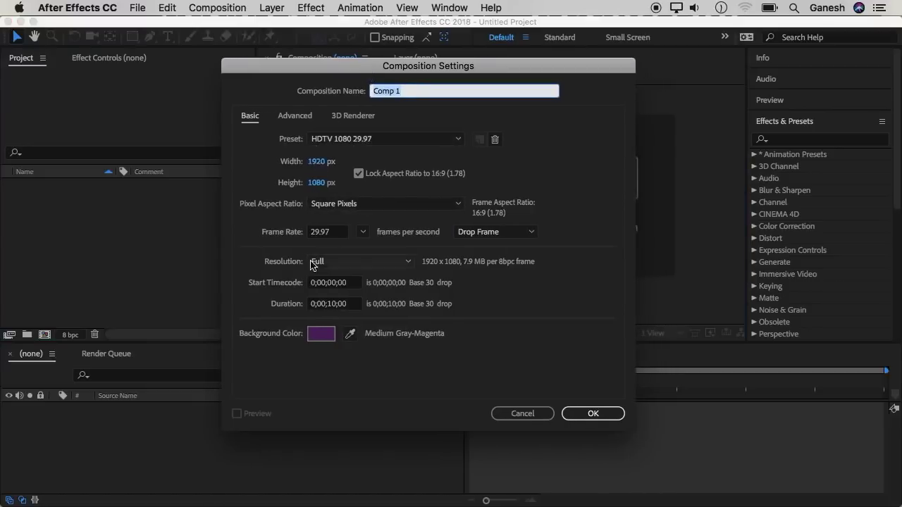
{"action": "left_click", "coordinate": [324, 341]}
{"action": "left_click_drag", "start_coordinate": [511, 334], "coordinate": [505, 210]}
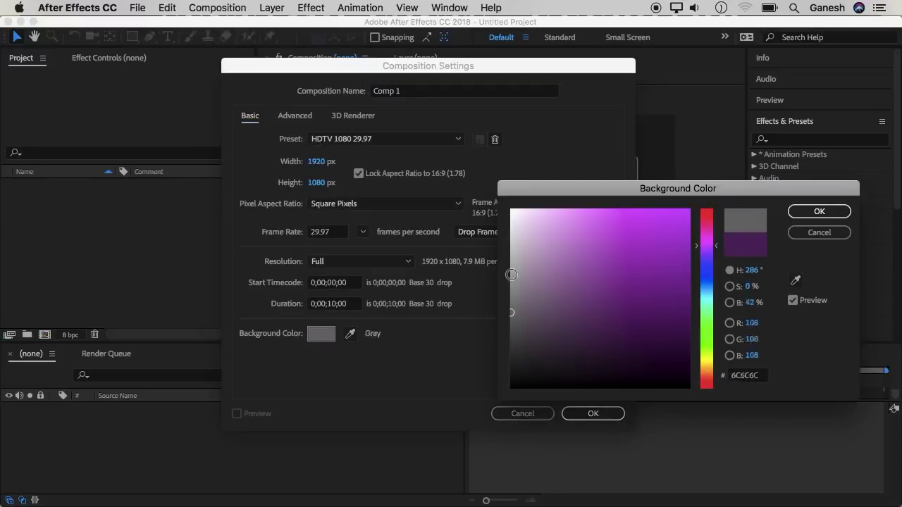
{"action": "left_click", "coordinate": [810, 214]}
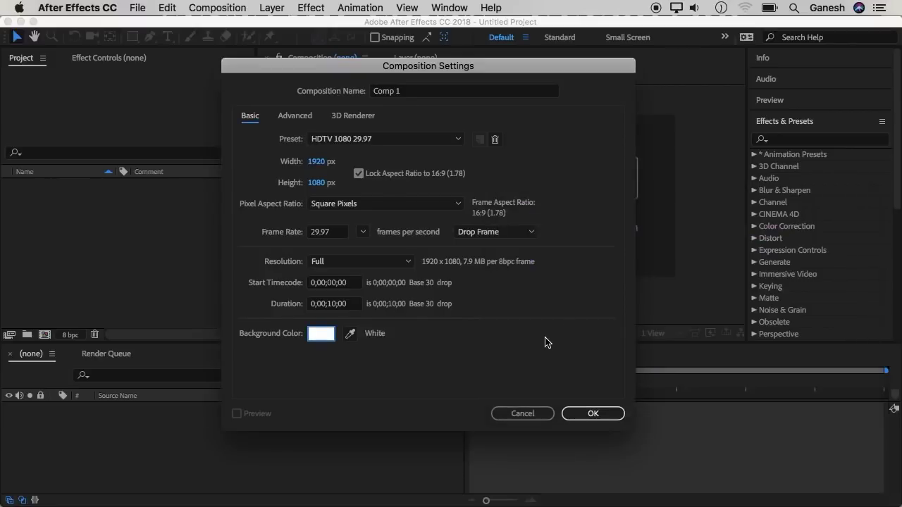
{"action": "left_click", "coordinate": [334, 304]}
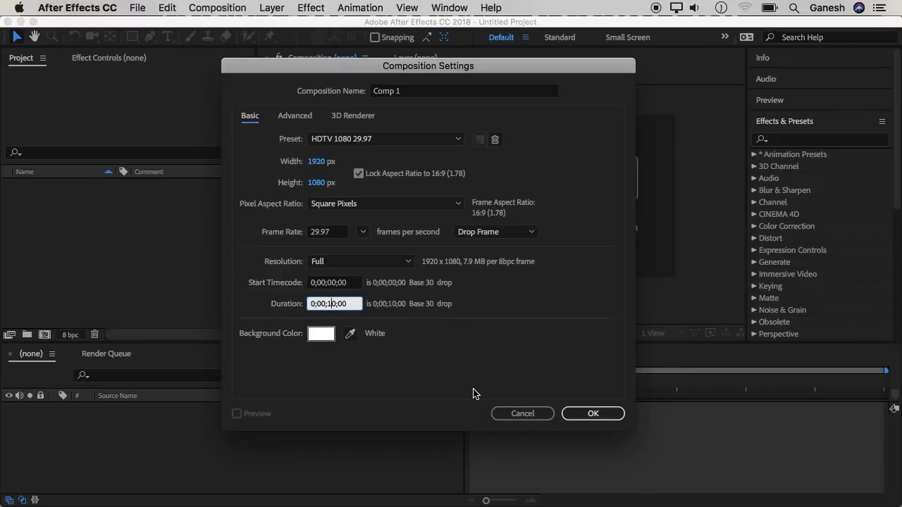
{"action": "left_click", "coordinate": [590, 415]}
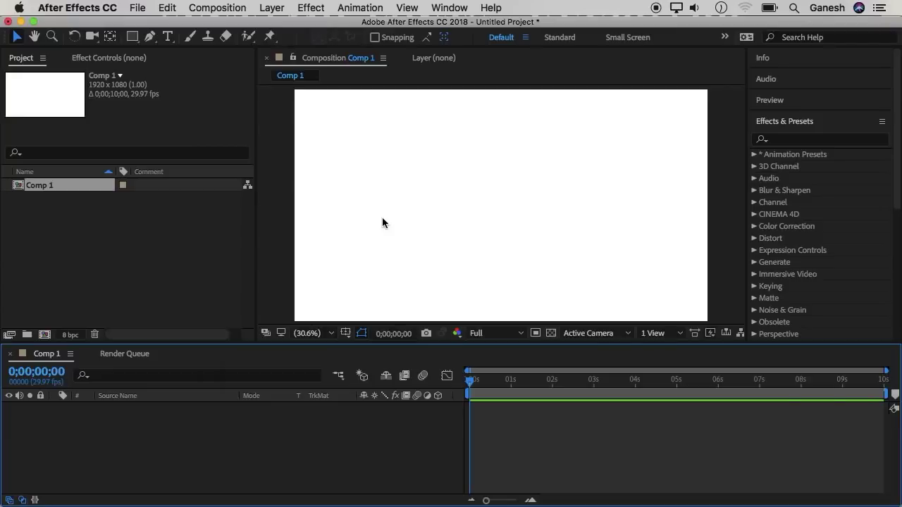
Step: Import Background.jpg and logo.png from Finder into the Project panel
{"action": "left_click", "coordinate": [355, 181]}
{"action": "left_click", "coordinate": [501, 200], "text": "super"}
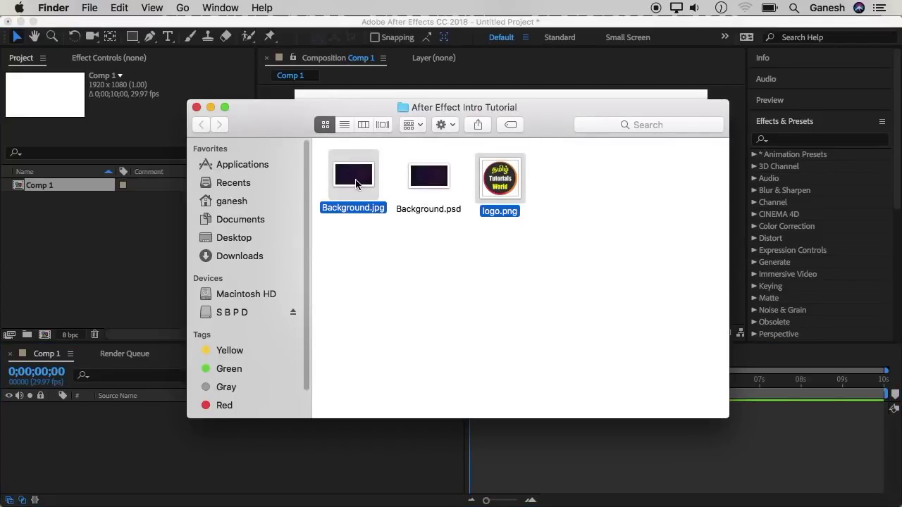
{"action": "left_click_drag", "start_coordinate": [356, 184], "coordinate": [53, 264]}
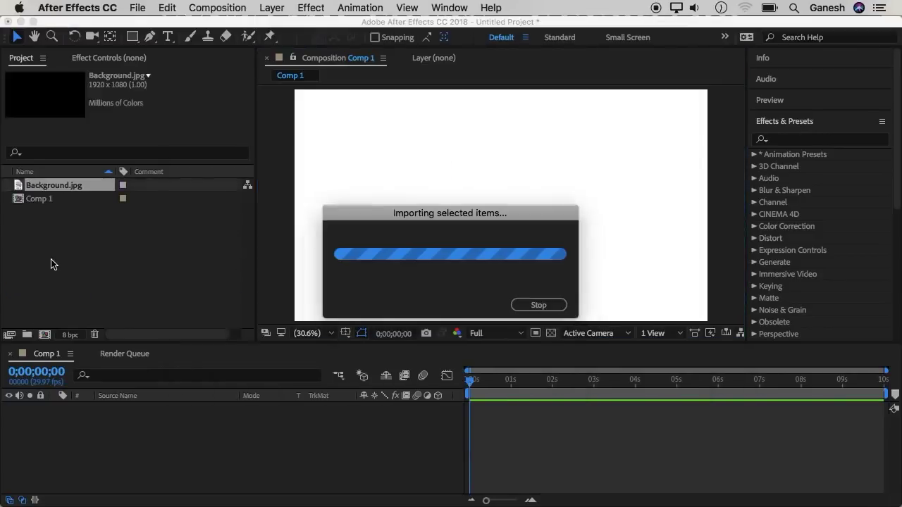
Step: Place Background.jpg in Comp 1 as a layer and lock it
{"action": "left_click", "coordinate": [69, 266]}
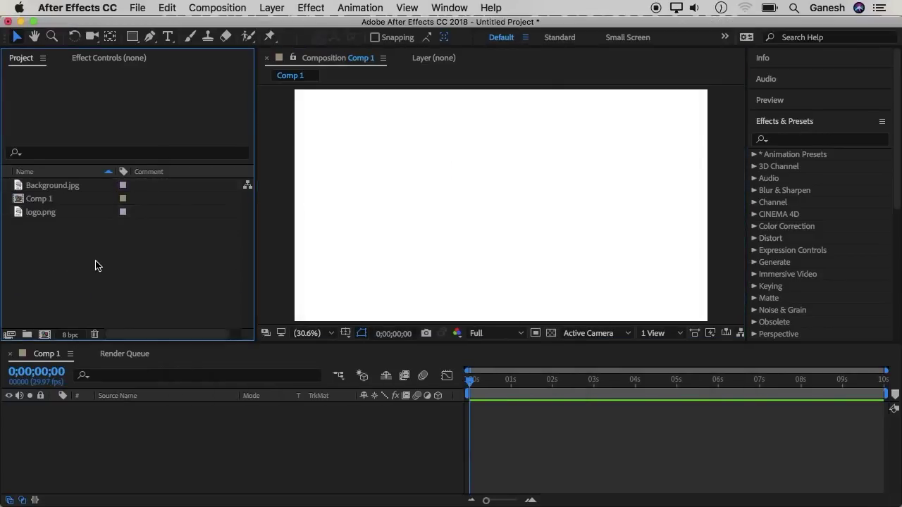
{"action": "left_click", "coordinate": [70, 185]}
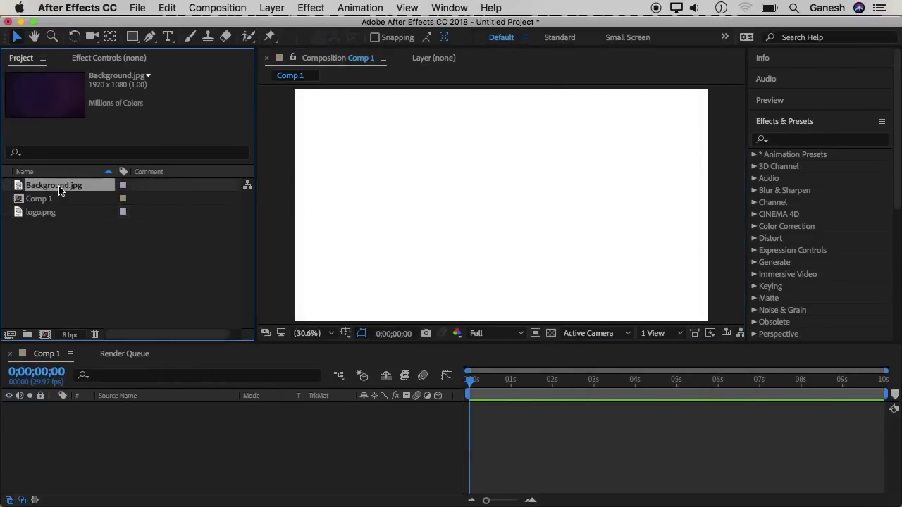
{"action": "left_click_drag", "start_coordinate": [60, 189], "coordinate": [100, 462]}
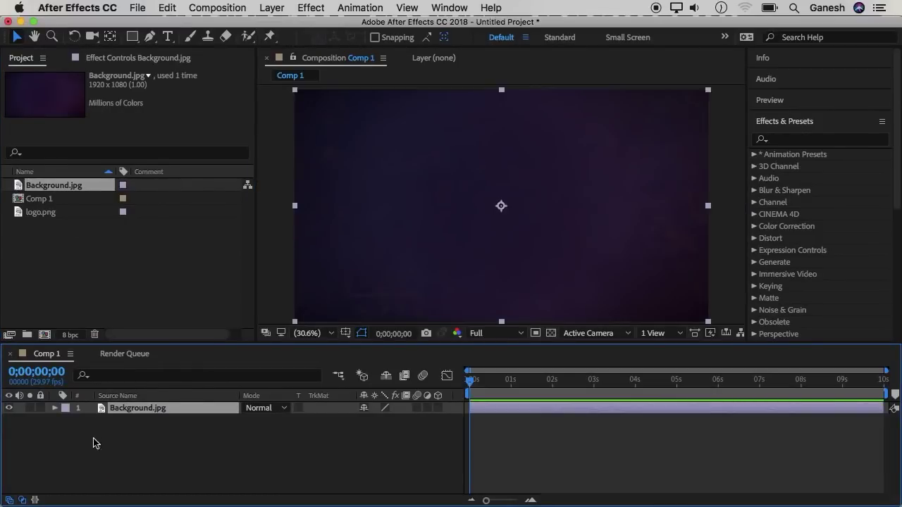
{"action": "left_click", "coordinate": [41, 408]}
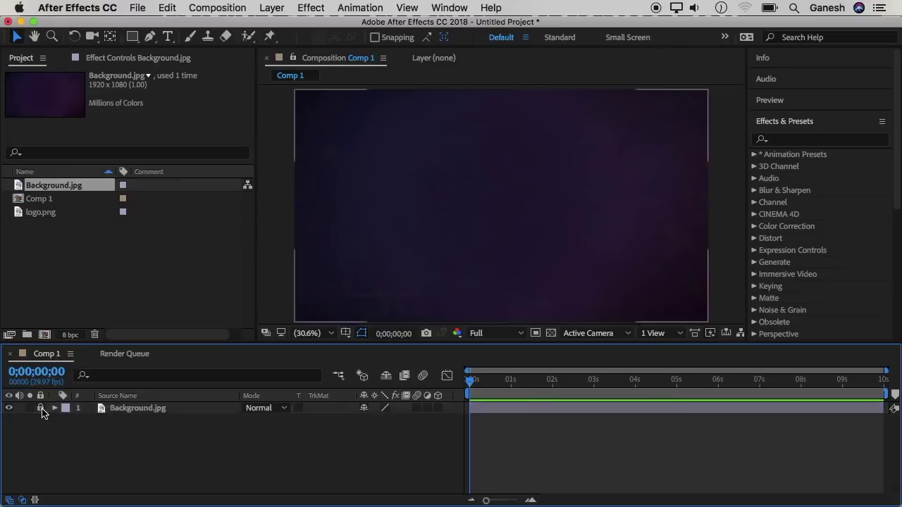
{"action": "left_click", "coordinate": [447, 257]}
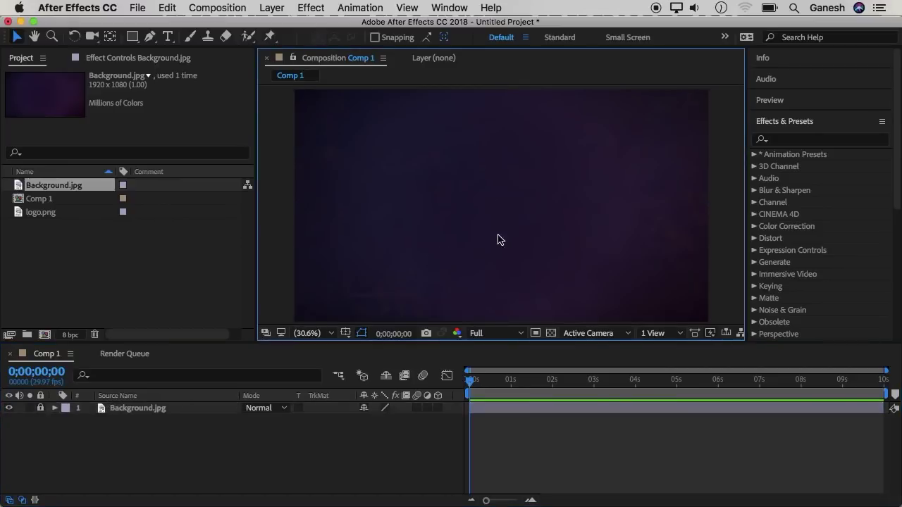
{"action": "left_click", "coordinate": [57, 212]}
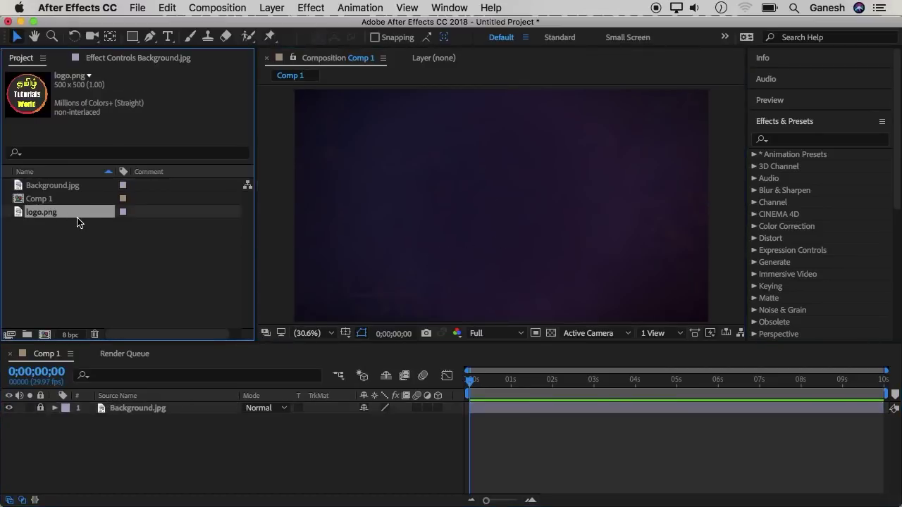
Step: Make a logo comp from logo.png and place it as Comp 1's top layer
{"action": "left_click_drag", "start_coordinate": [75, 217], "coordinate": [47, 336]}
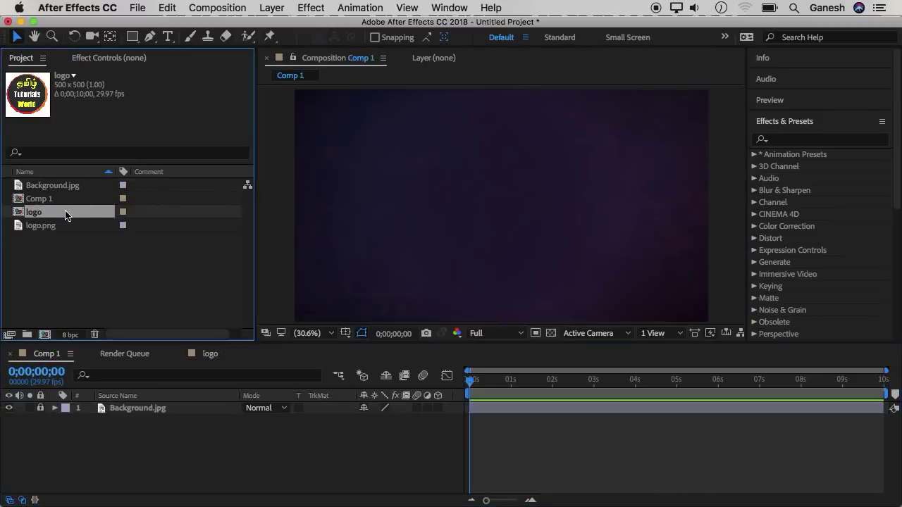
{"action": "left_click_drag", "start_coordinate": [65, 219], "coordinate": [104, 407]}
{"action": "left_click_drag", "start_coordinate": [104, 406], "coordinate": [106, 408]}
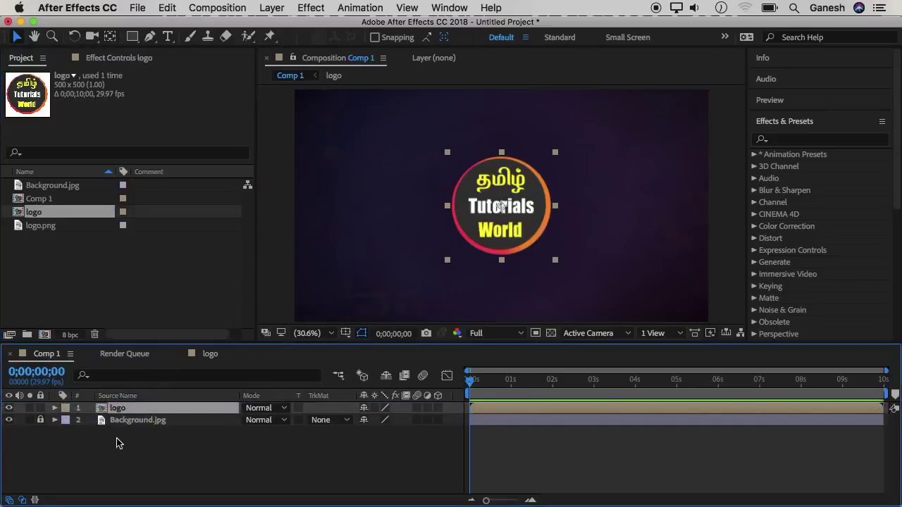
{"action": "double_click", "coordinate": [134, 408]}
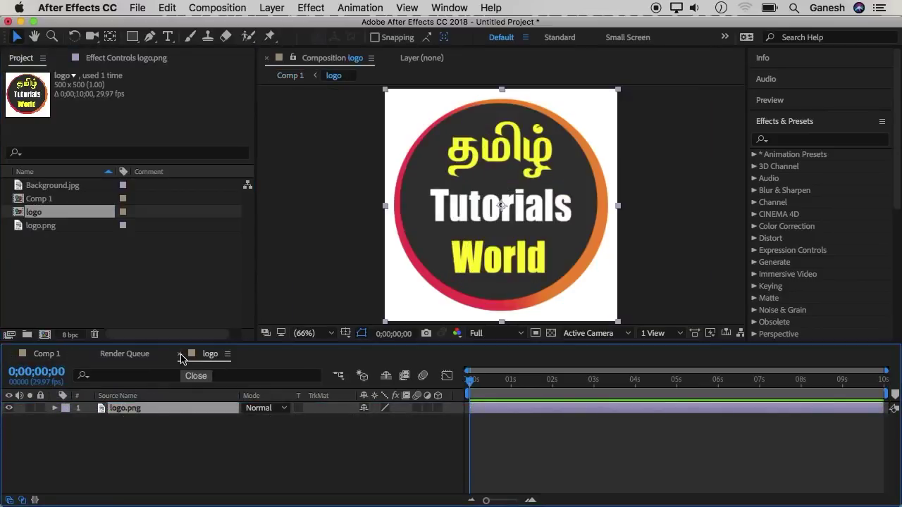
{"action": "left_click", "coordinate": [181, 355]}
{"action": "left_click", "coordinate": [91, 355]}
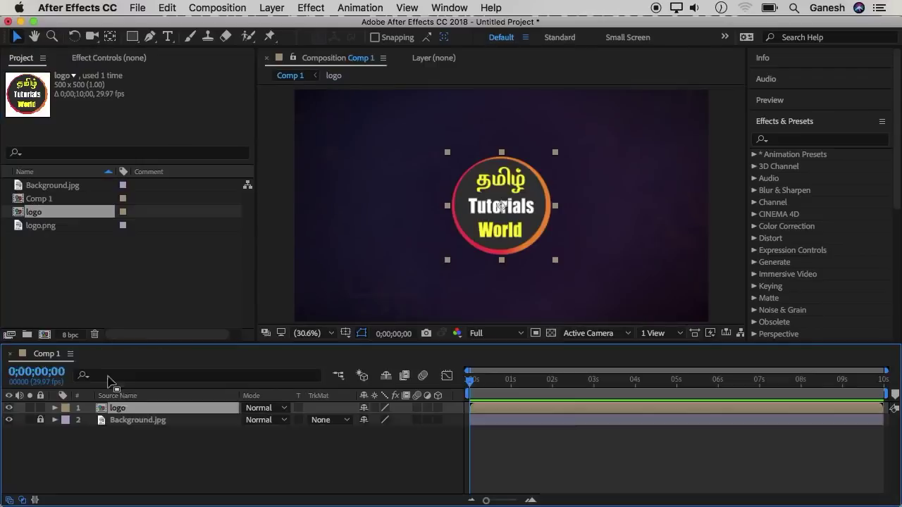
Step: Scale the logo layer to 50% and check it in the maximized Composition panel
{"action": "left_click", "coordinate": [152, 410]}
{"action": "key", "text": "s"}
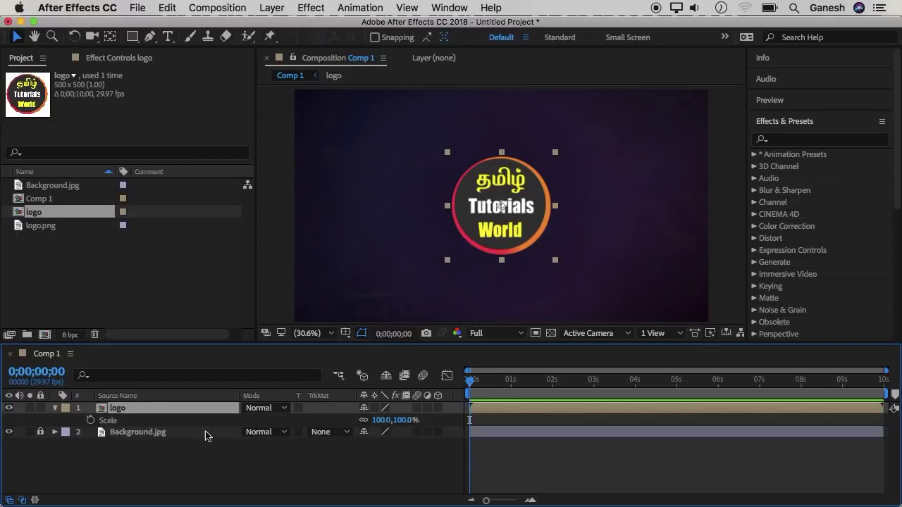
{"action": "left_click_drag", "start_coordinate": [381, 421], "coordinate": [368, 420]}
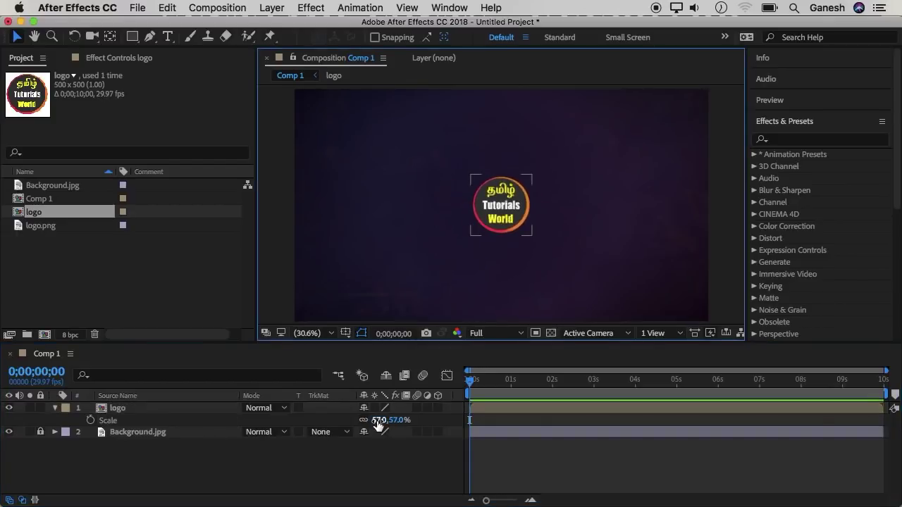
{"action": "left_click", "coordinate": [318, 446]}
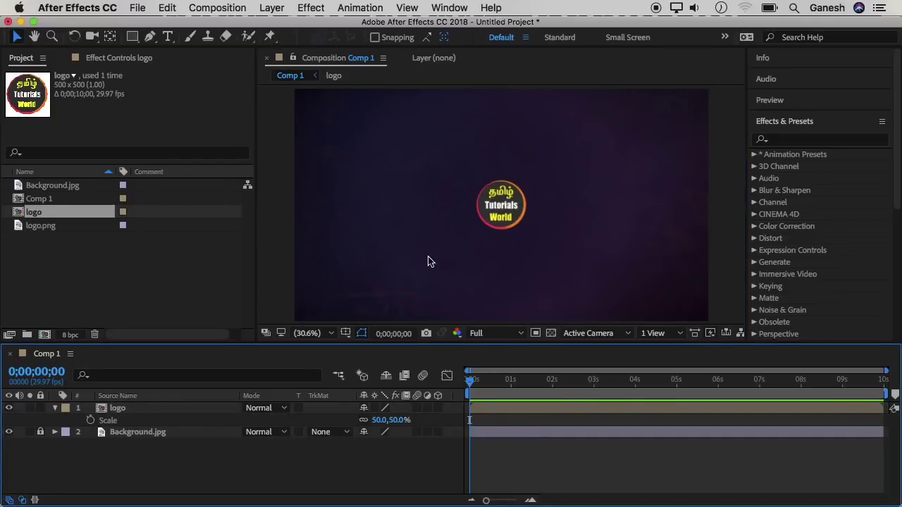
{"action": "key", "text": "grave"}
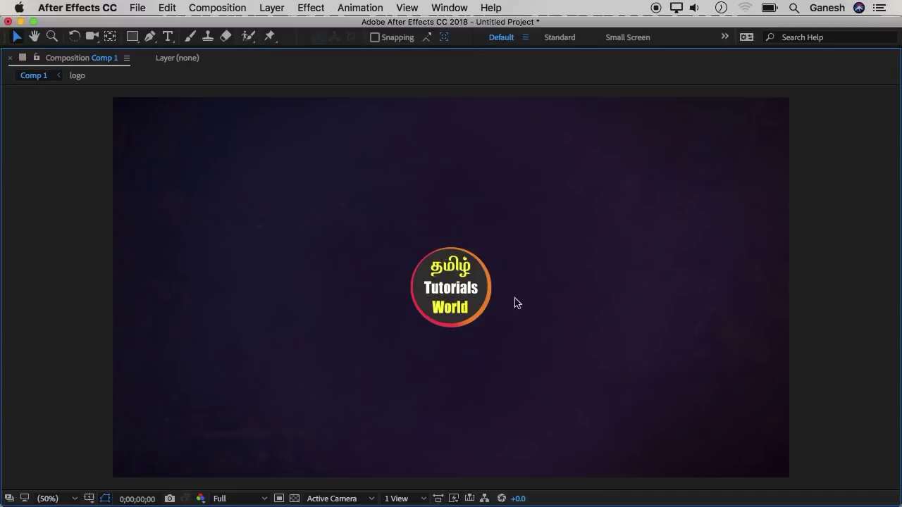
{"action": "key", "text": "grave"}
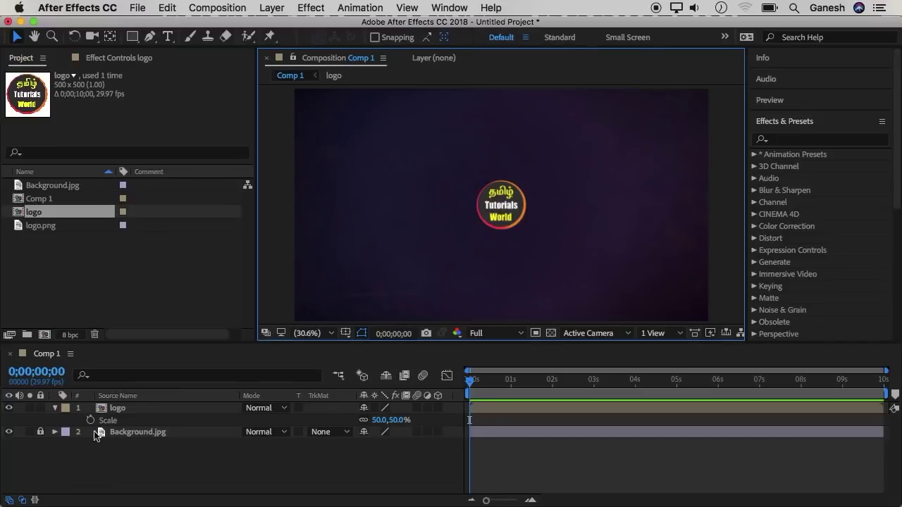
Step: Turn on the 3D Layer switch for the logo layer
{"action": "left_click", "coordinate": [55, 408]}
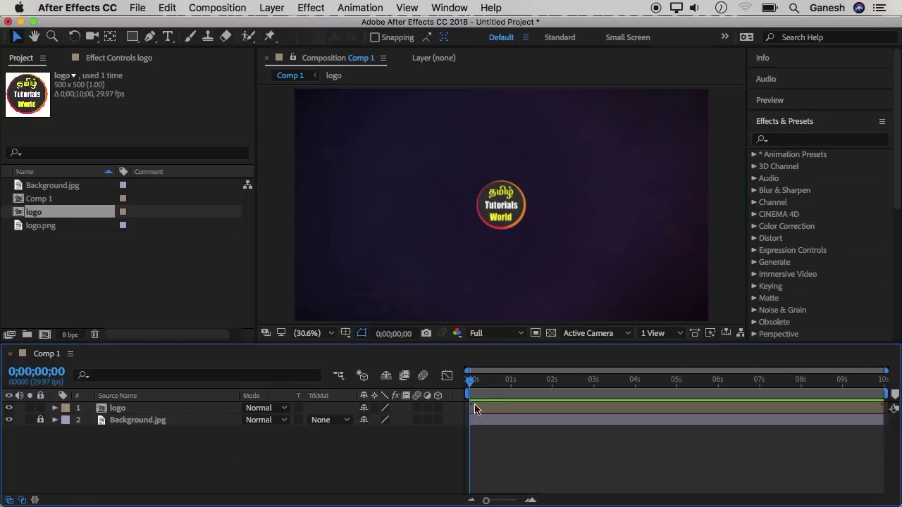
{"action": "key", "text": "space"}
{"action": "left_click", "coordinate": [224, 409]}
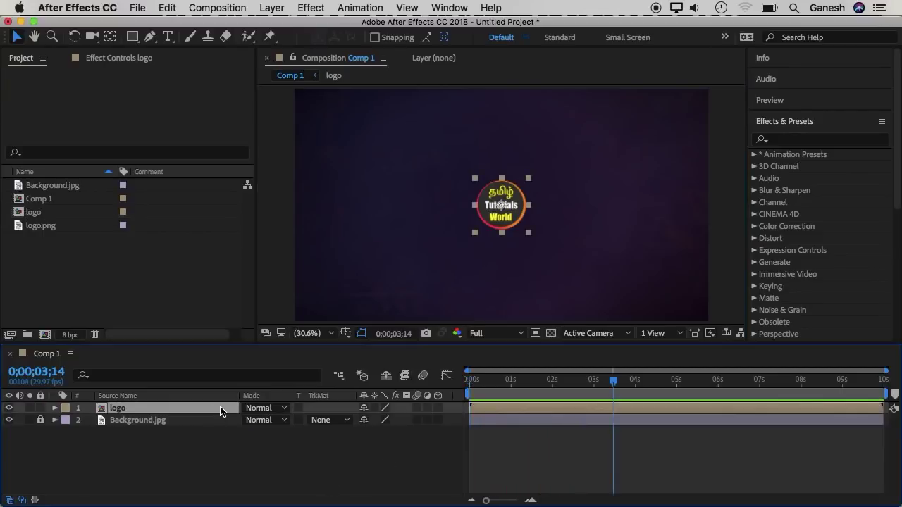
{"action": "left_click", "coordinate": [438, 409]}
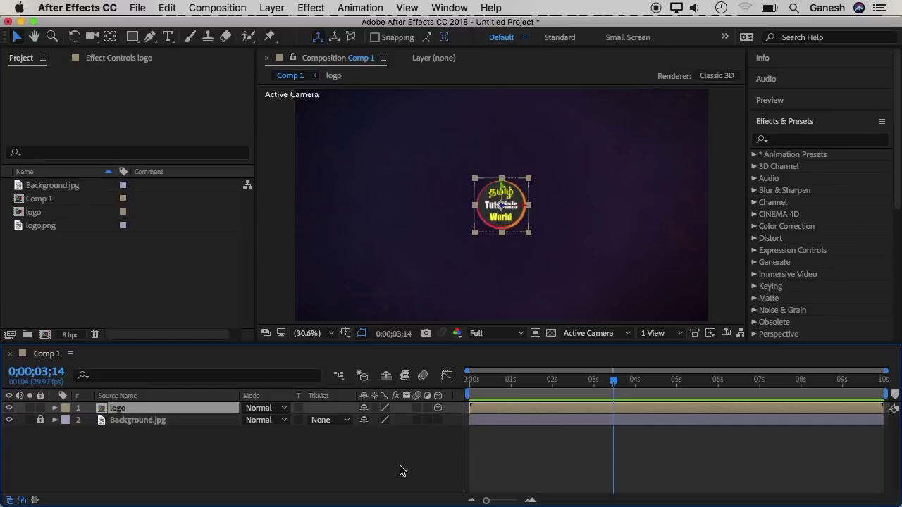
Step: Search Effects & Presets for 'card' and apply Card Wipe to the logo
{"action": "left_click", "coordinate": [787, 140]}
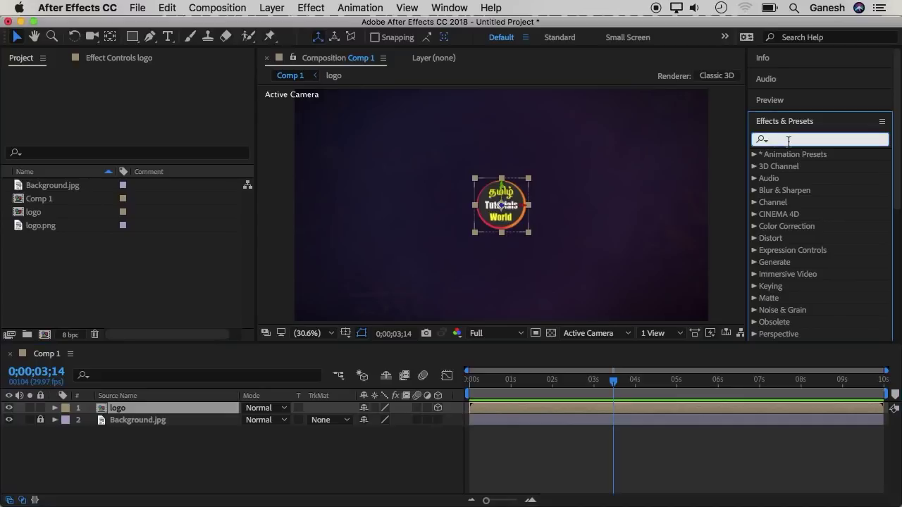
{"action": "type", "text": "card"}
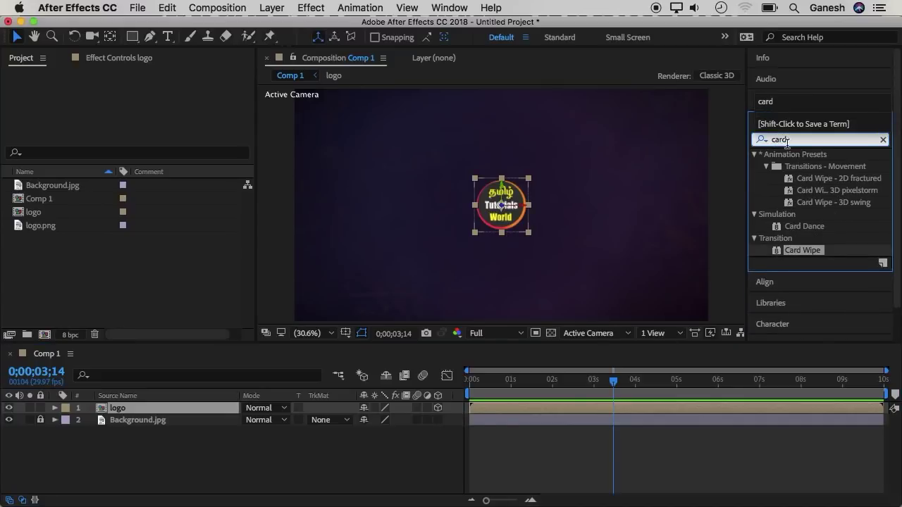
{"action": "left_click", "coordinate": [808, 253]}
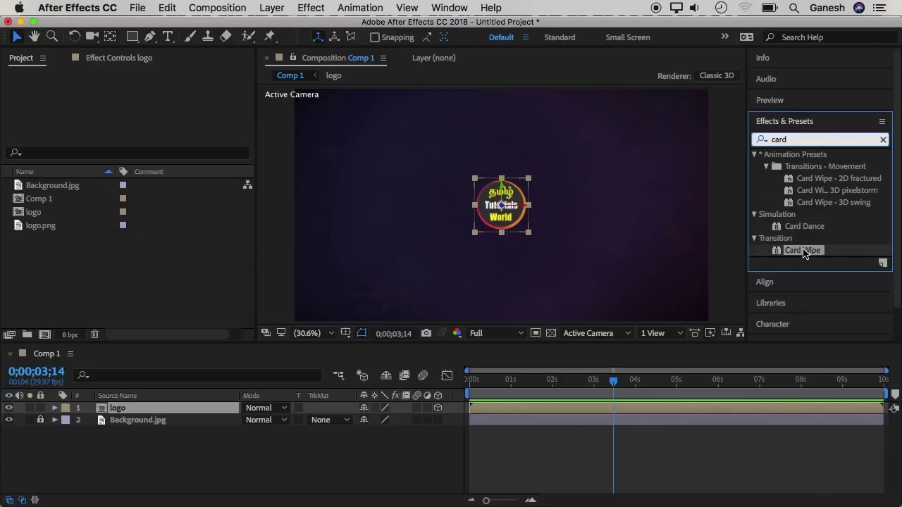
{"action": "left_click_drag", "start_coordinate": [803, 252], "coordinate": [500, 220]}
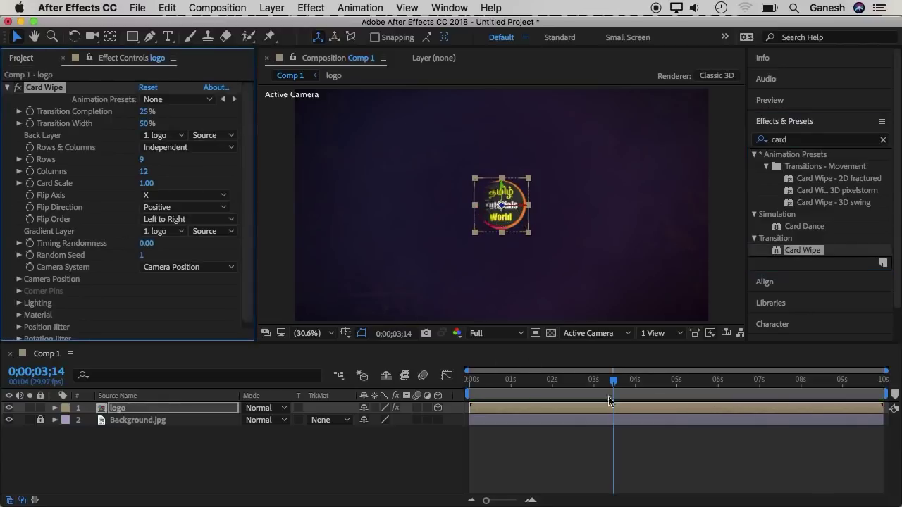
Step: Set Card Wipe's Transition Completion to 0% with 1 row and 15 columns
{"action": "left_click_drag", "start_coordinate": [613, 381], "coordinate": [465, 383]}
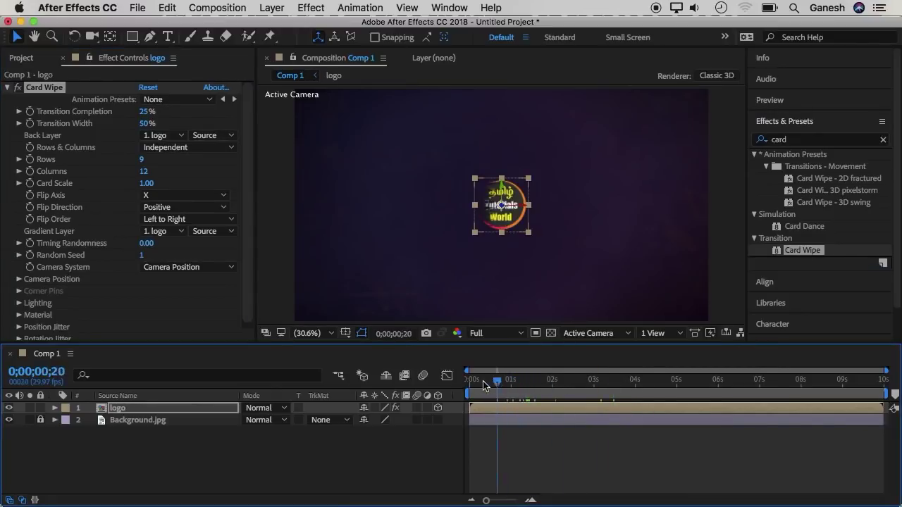
{"action": "left_click", "coordinate": [145, 112]}
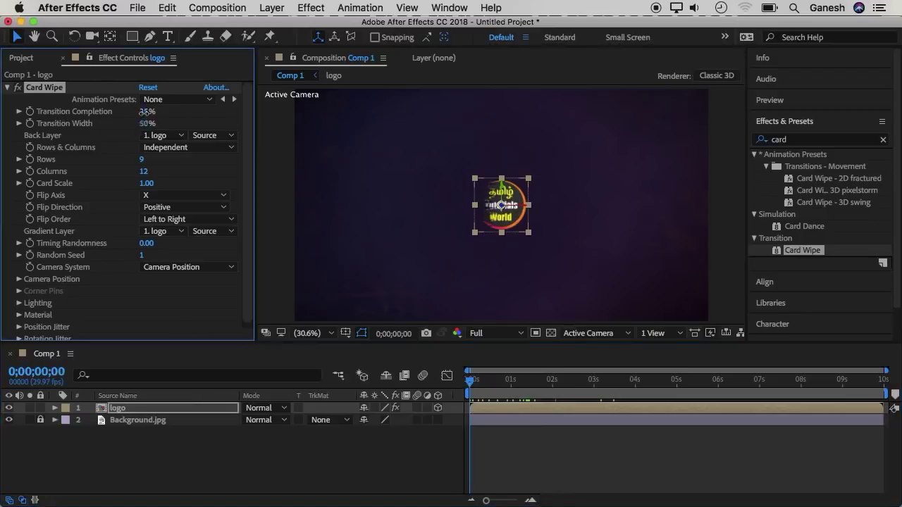
{"action": "left_click", "coordinate": [144, 112]}
{"action": "type", "text": "0"}
{"action": "key", "text": "Return"}
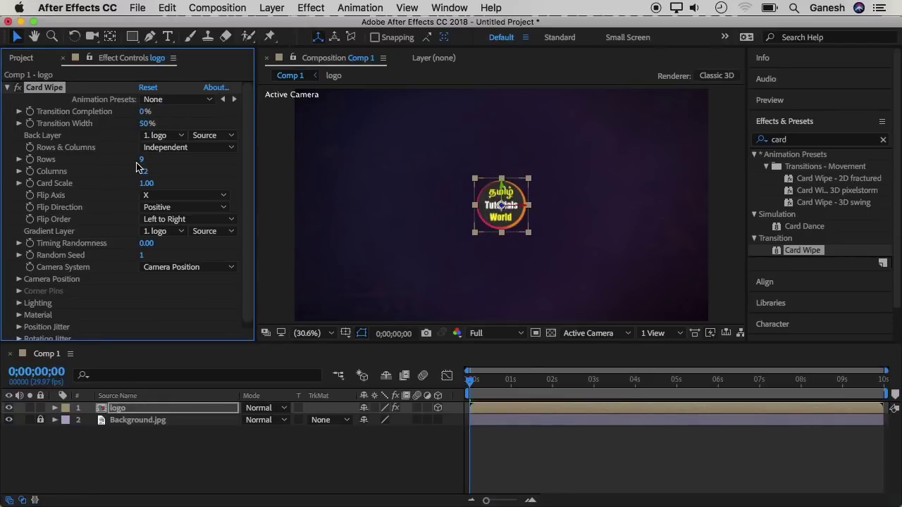
{"action": "left_click", "coordinate": [142, 159]}
{"action": "key", "text": "Return"}
{"action": "left_click", "coordinate": [143, 171]}
{"action": "type", "text": "1"}
{"action": "key", "text": "Return"}
Step: Keyframe Transition Completion at 0% near 4 seconds and 50% at the start, then preview
{"action": "left_click", "coordinate": [596, 441]}
{"action": "key", "text": "space"}
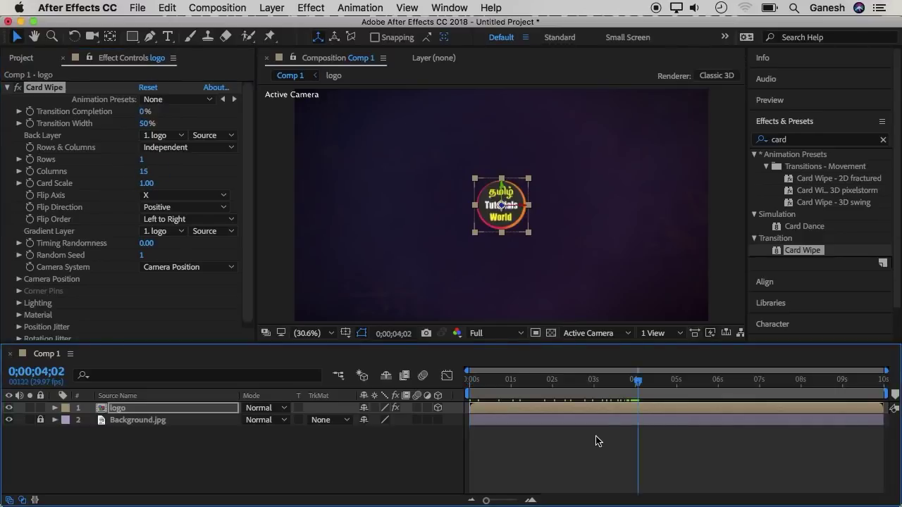
{"action": "left_click", "coordinate": [29, 112]}
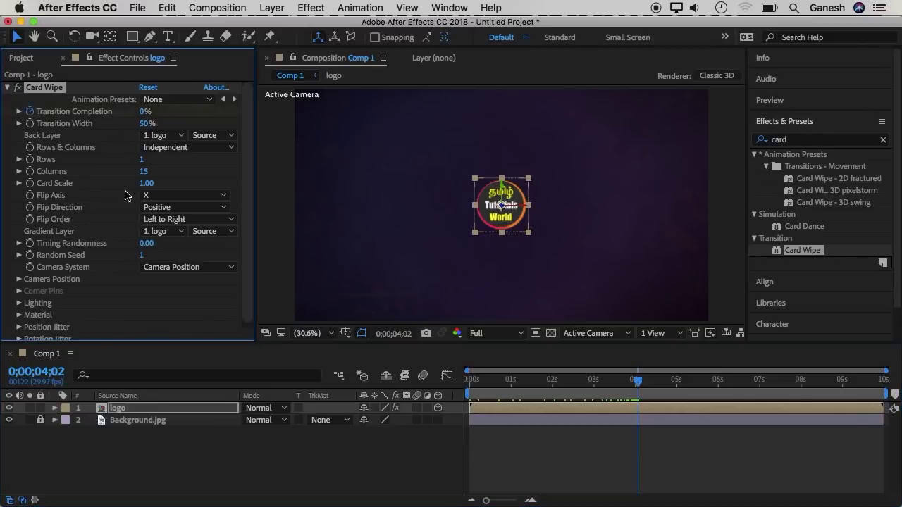
{"action": "left_click_drag", "start_coordinate": [638, 381], "coordinate": [471, 384]}
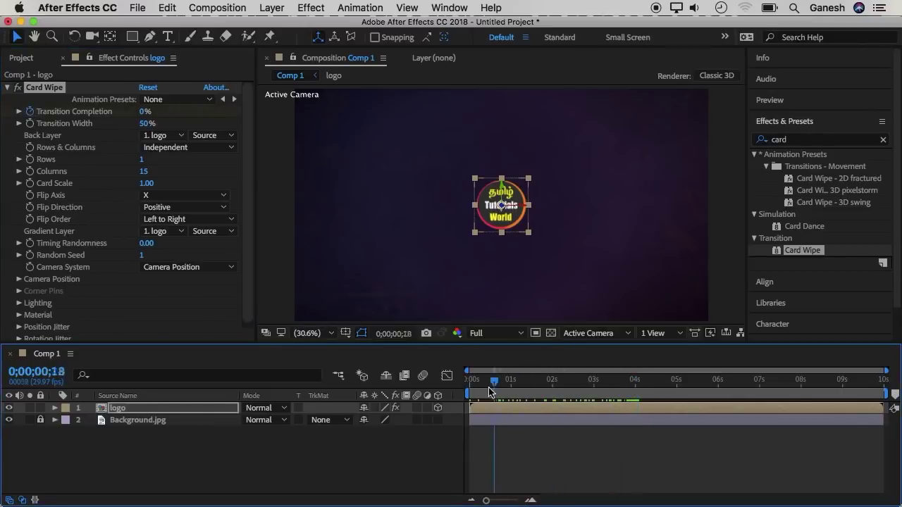
{"action": "left_click", "coordinate": [144, 111]}
{"action": "type", "text": "50"}
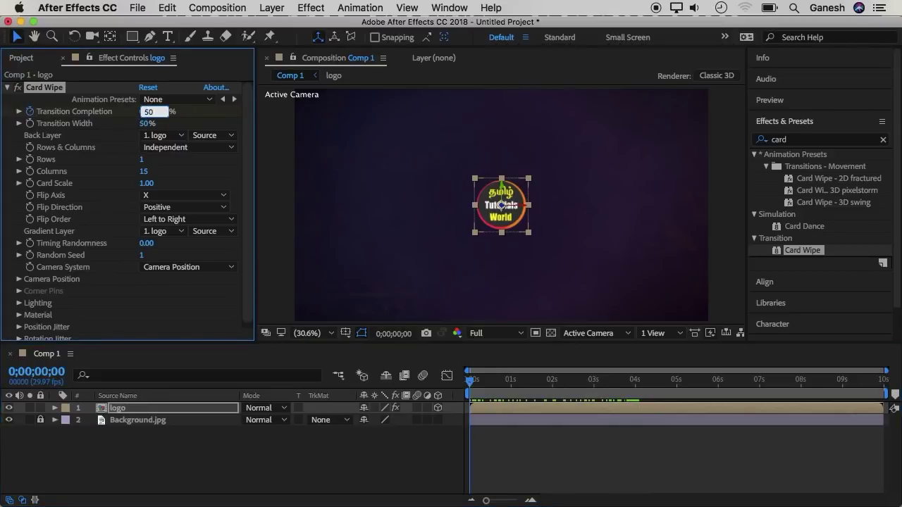
{"action": "key", "text": "Return"}
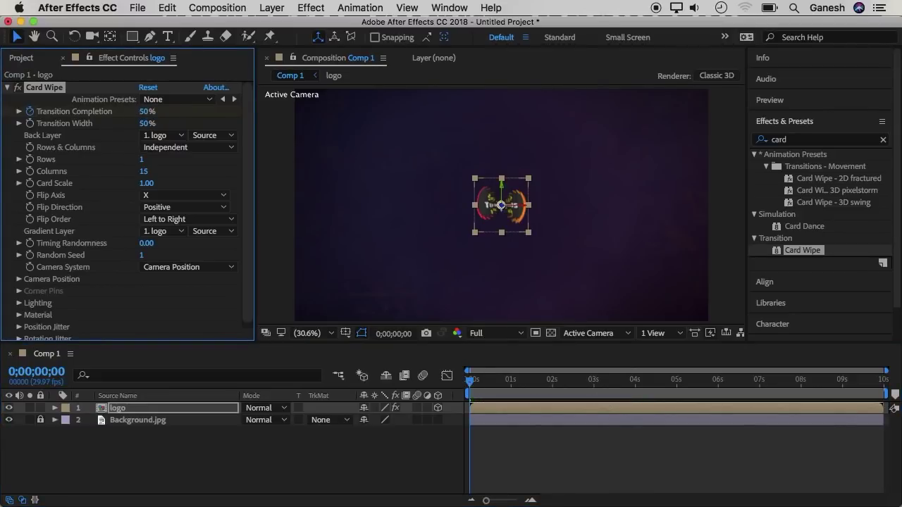
{"action": "key", "text": "space"}
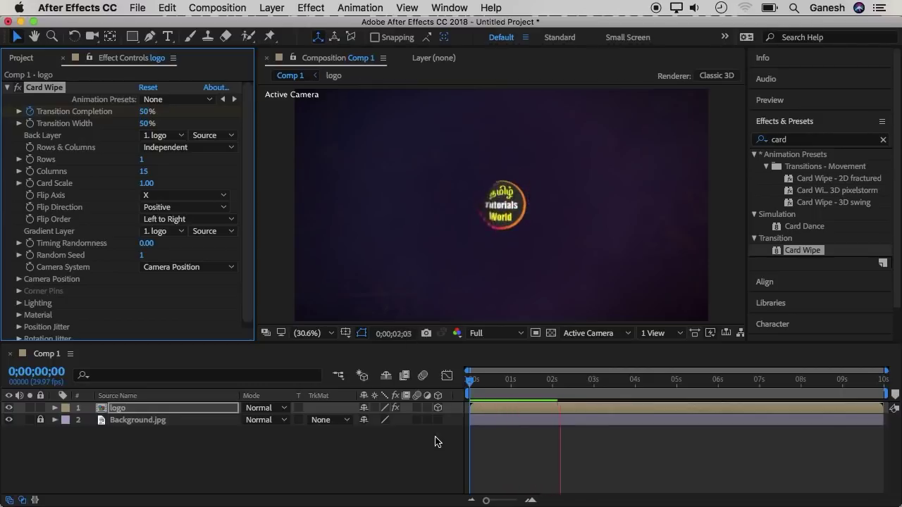
Step: Drag the 0% Card Wipe keyframe back to about 2 seconds and preview
{"action": "left_click", "coordinate": [209, 411]}
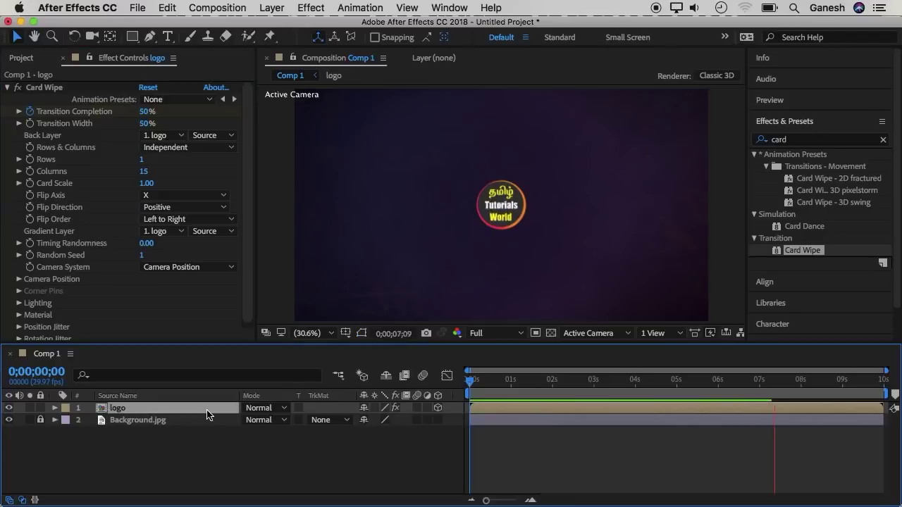
{"action": "key", "text": "u"}
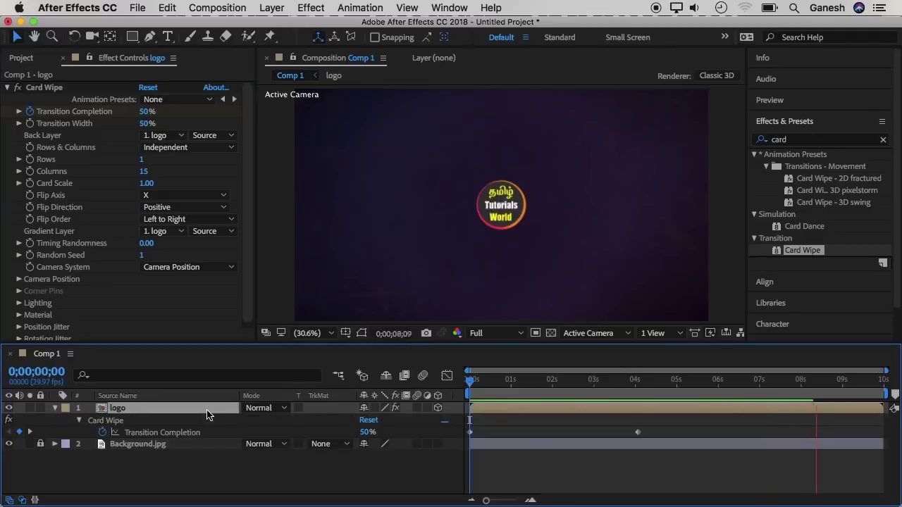
{"action": "key", "text": "space"}
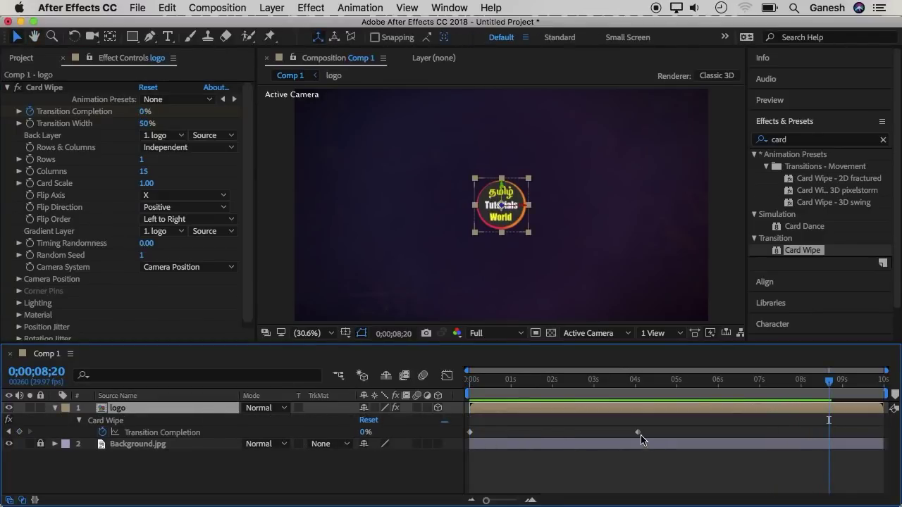
{"action": "mouse_move", "coordinate": [639, 437]}
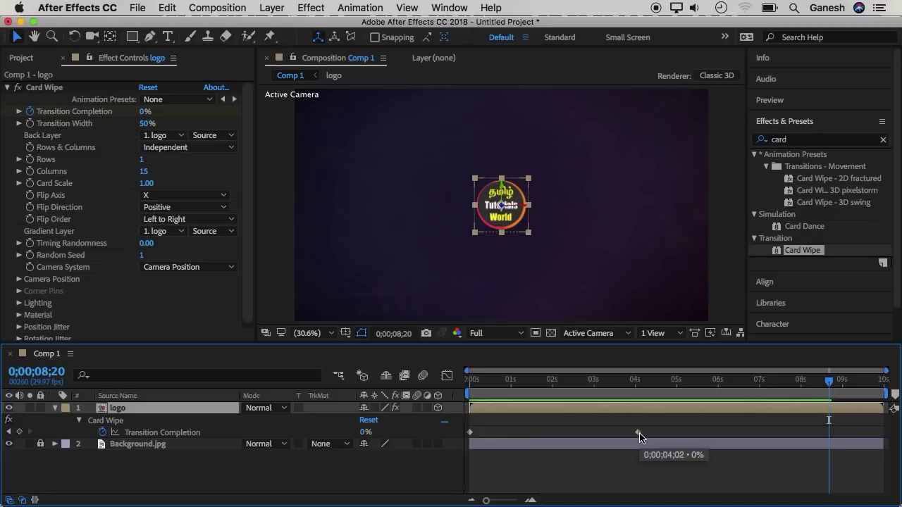
{"action": "left_click_drag", "start_coordinate": [637, 433], "coordinate": [541, 433]}
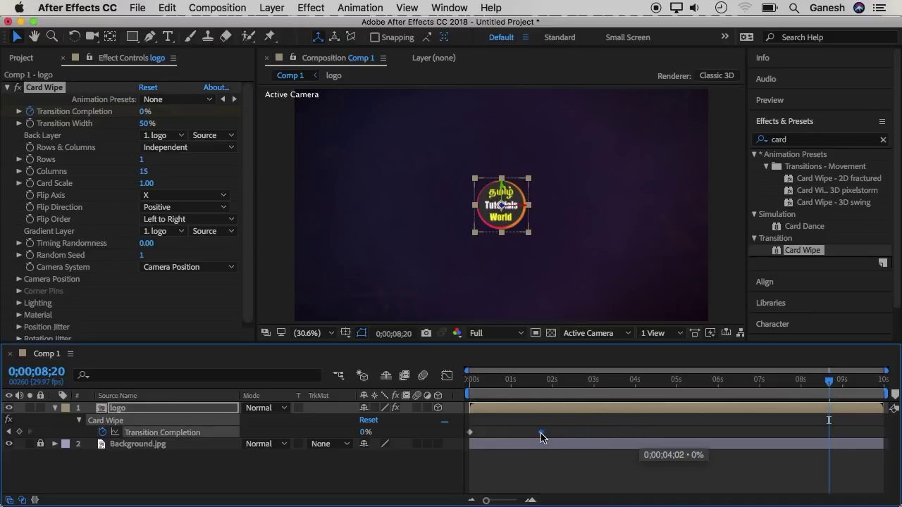
{"action": "left_click_drag", "start_coordinate": [541, 437], "coordinate": [538, 435]}
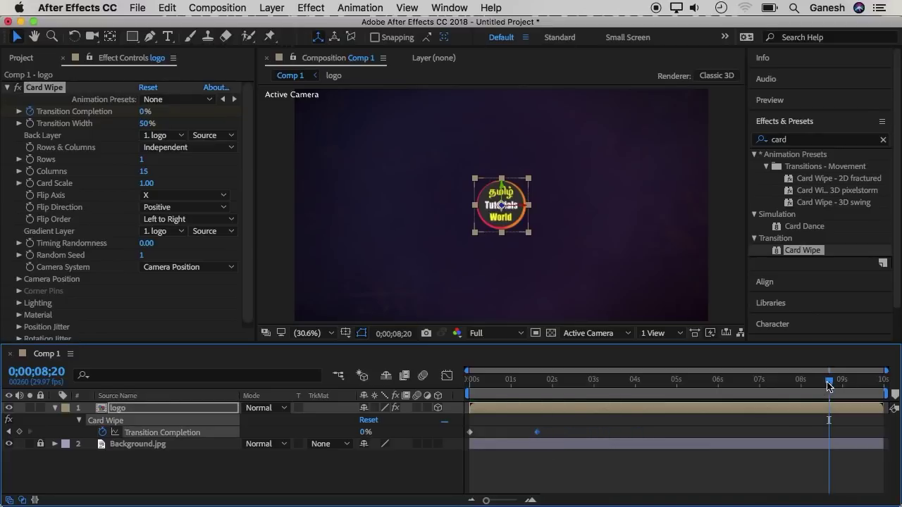
{"action": "left_click_drag", "start_coordinate": [829, 384], "coordinate": [470, 381]}
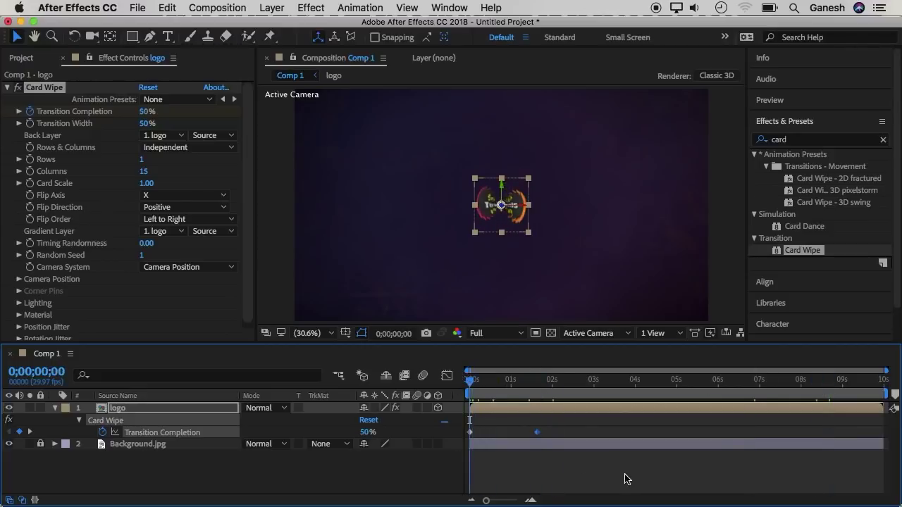
{"action": "key", "text": "space"}
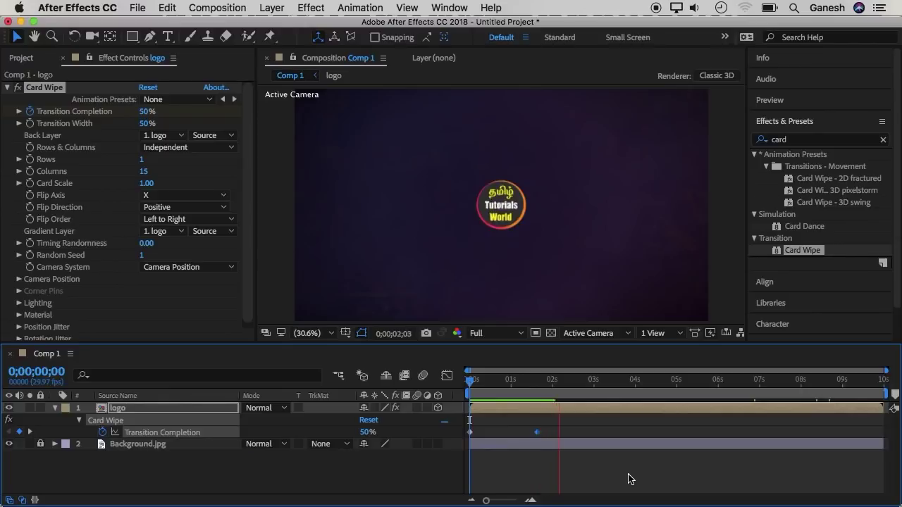
Step: Nudge the completion keyframe slightly later, replay the wipe, and hide the keyframes
{"action": "key", "text": "space"}
{"action": "left_click_drag", "start_coordinate": [537, 432], "coordinate": [556, 438]}
{"action": "key", "text": "space"}
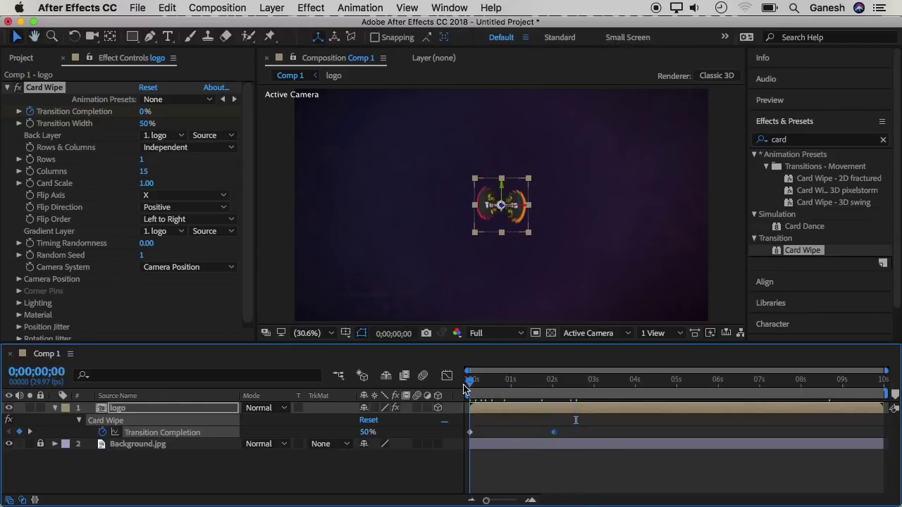
{"action": "key", "text": "space"}
{"action": "key", "text": "u"}
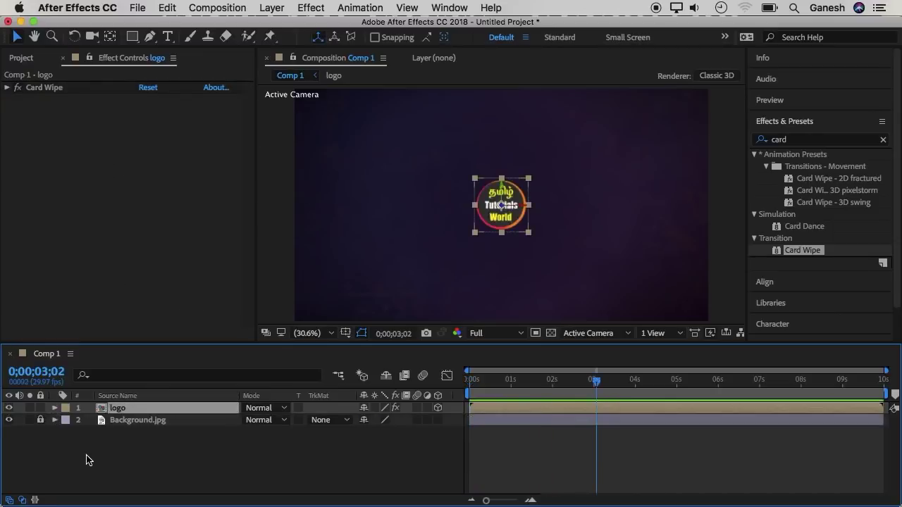
Step: Set the logo's Orientation Z to 180° and keyframe it at about 3 seconds
{"action": "left_click", "coordinate": [55, 409]}
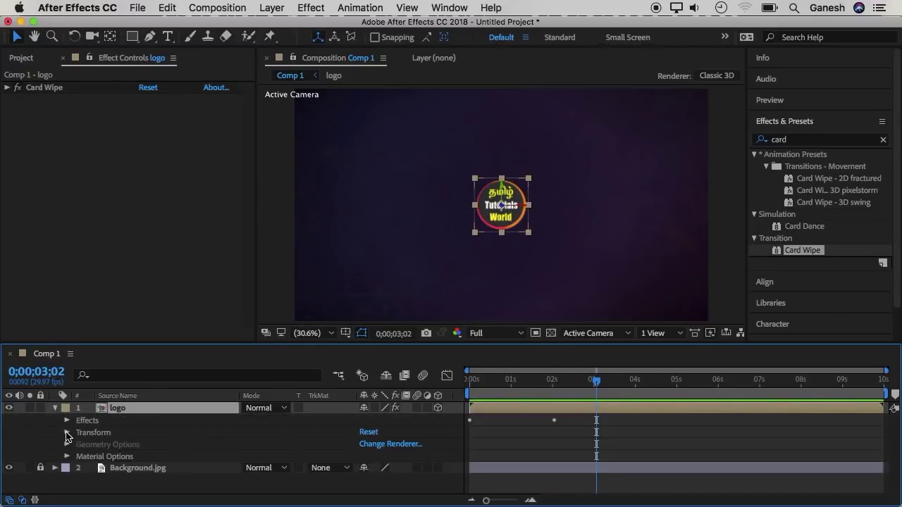
{"action": "left_click", "coordinate": [66, 433]}
{"action": "scroll", "coordinate": [138, 459], "scroll_direction": "down", "scroll_amount": 2}
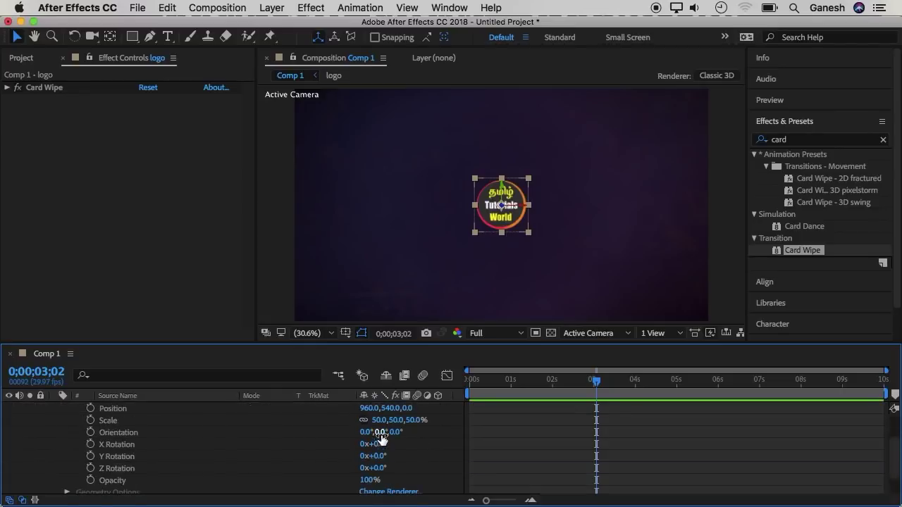
{"action": "left_click", "coordinate": [391, 436]}
{"action": "left_click", "coordinate": [140, 435]}
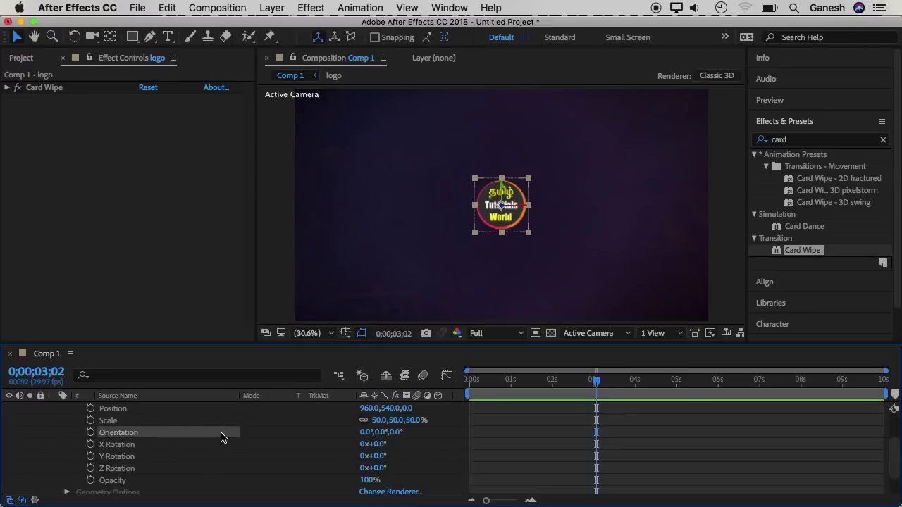
{"action": "left_click", "coordinate": [393, 433]}
{"action": "type", "text": "180"}
{"action": "key", "text": "Return"}
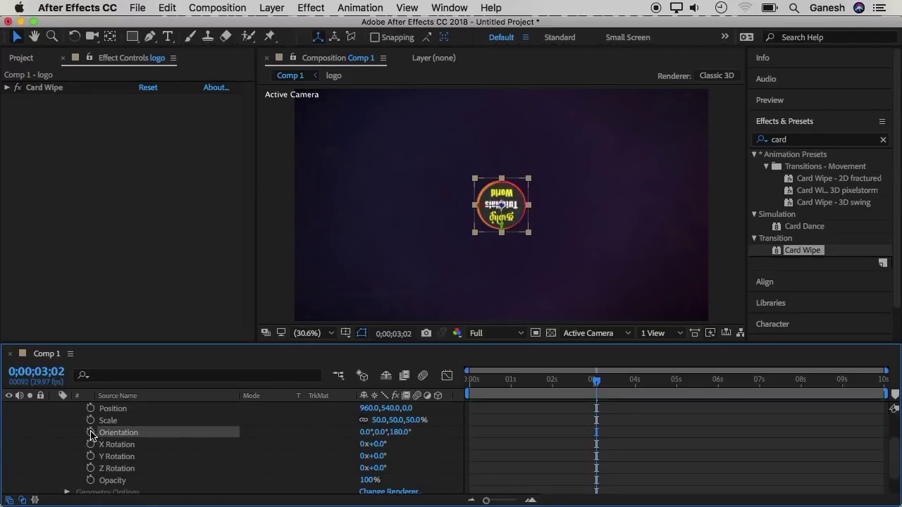
{"action": "left_click", "coordinate": [90, 433]}
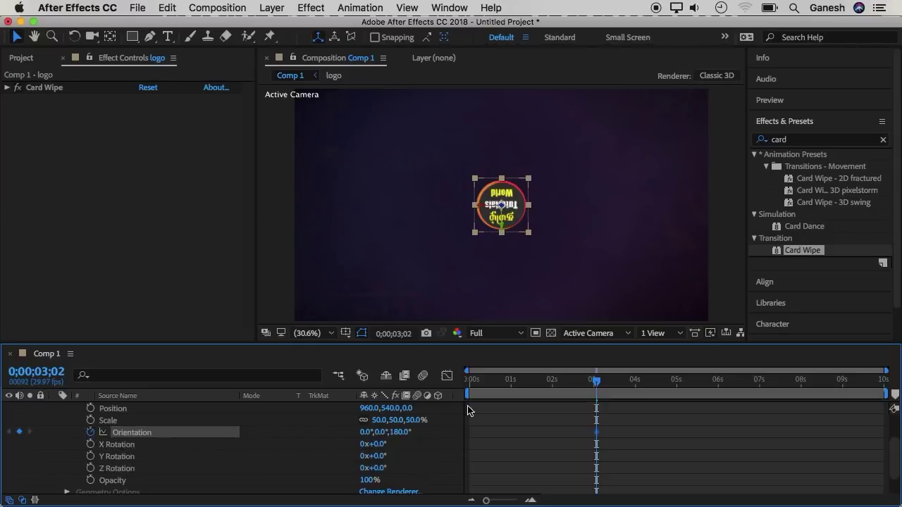
Step: Add a 0° Orientation keyframe at the start and preview the rotation
{"action": "left_click_drag", "start_coordinate": [597, 384], "coordinate": [465, 382]}
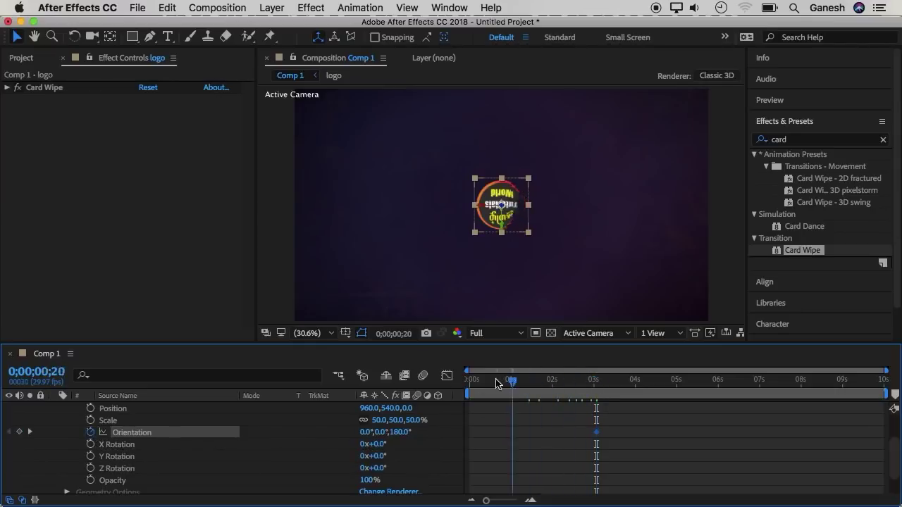
{"action": "left_click", "coordinate": [400, 432]}
{"action": "type", "text": "0"}
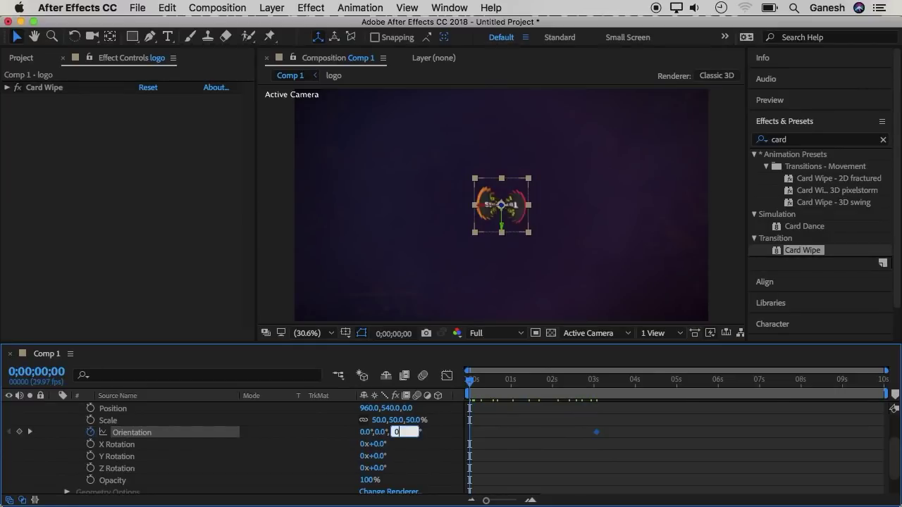
{"action": "key", "text": "Return"}
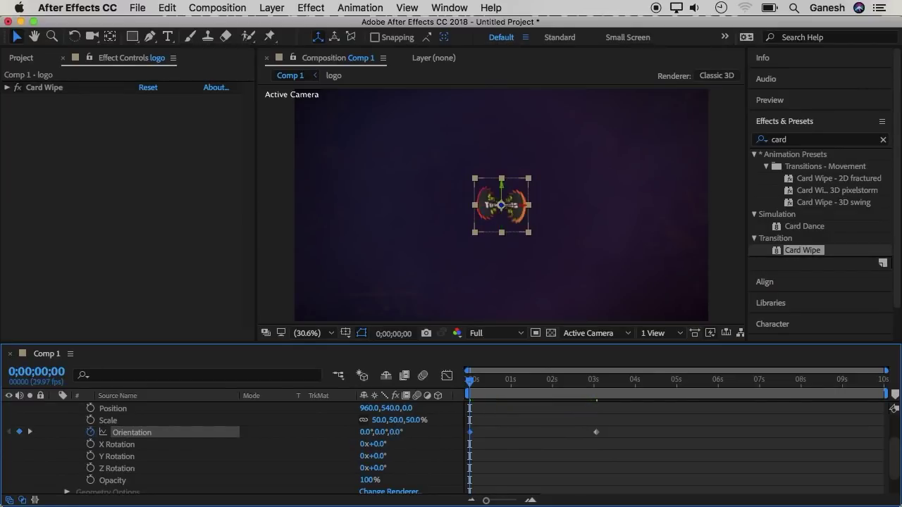
{"action": "key", "text": "space"}
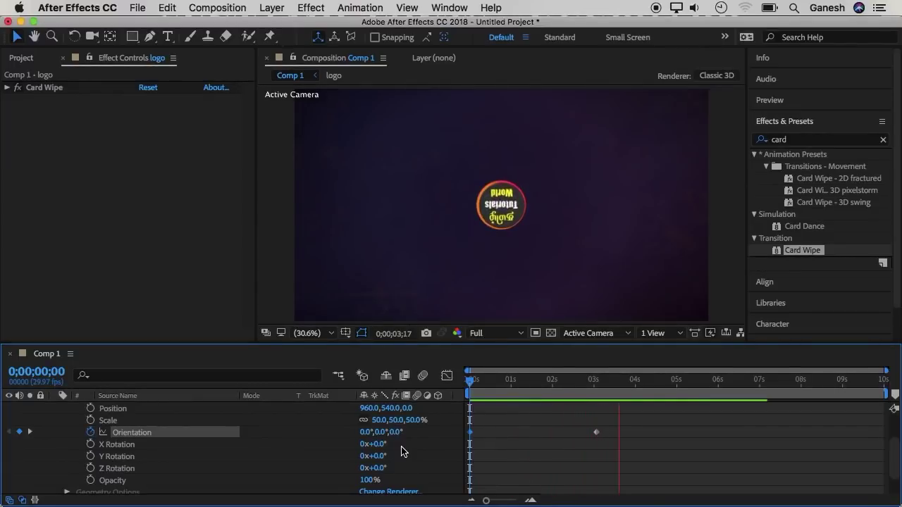
{"action": "key", "text": "space"}
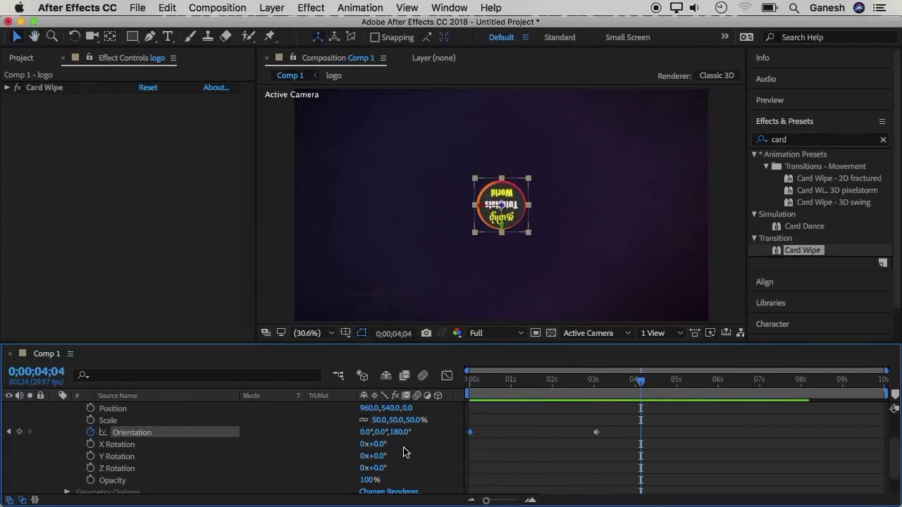
{"action": "key", "text": "Home"}
{"action": "scroll", "coordinate": [212, 444], "scroll_direction": "up", "scroll_amount": 1}
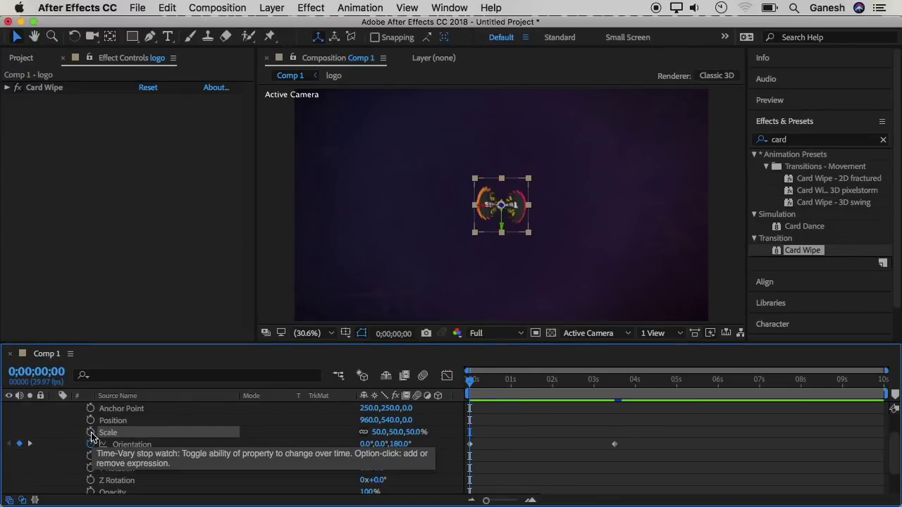
Step: Keyframe the logo's Scale at the first frame, scrubbed up to 6095%
{"action": "left_click", "coordinate": [91, 433]}
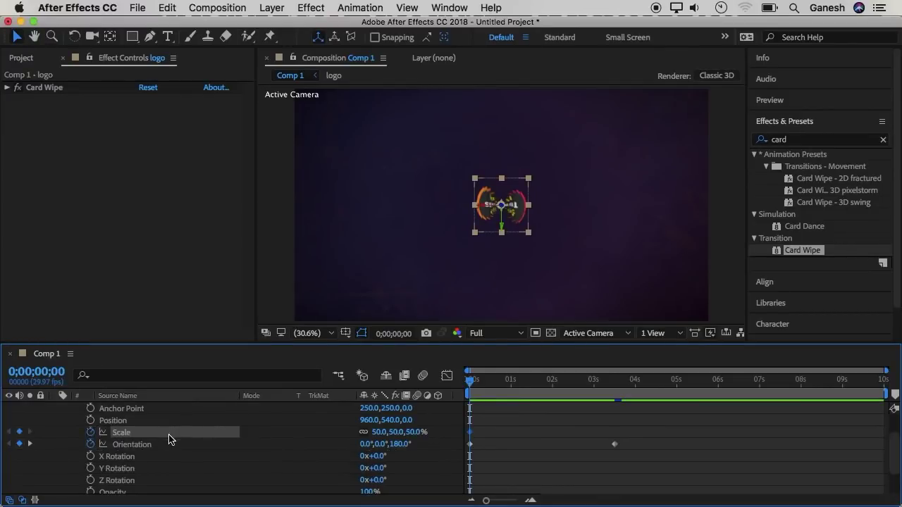
{"action": "left_click_drag", "start_coordinate": [391, 433], "coordinate": [601, 438]}
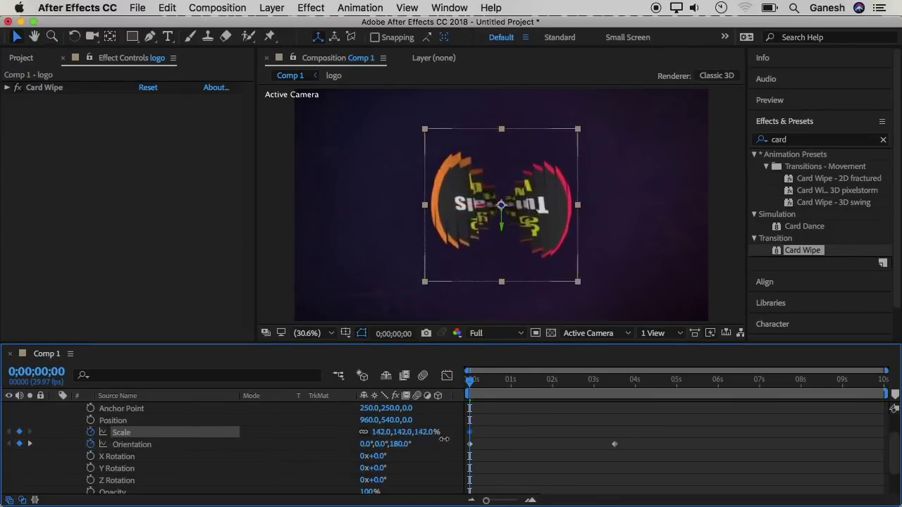
{"action": "mouse_move", "coordinate": [600, 438]}
{"action": "left_mouse_down"}
{"action": "mouse_move", "coordinate": [422, 438]}
{"action": "mouse_move", "coordinate": [776, 435]}
{"action": "left_mouse_up"}
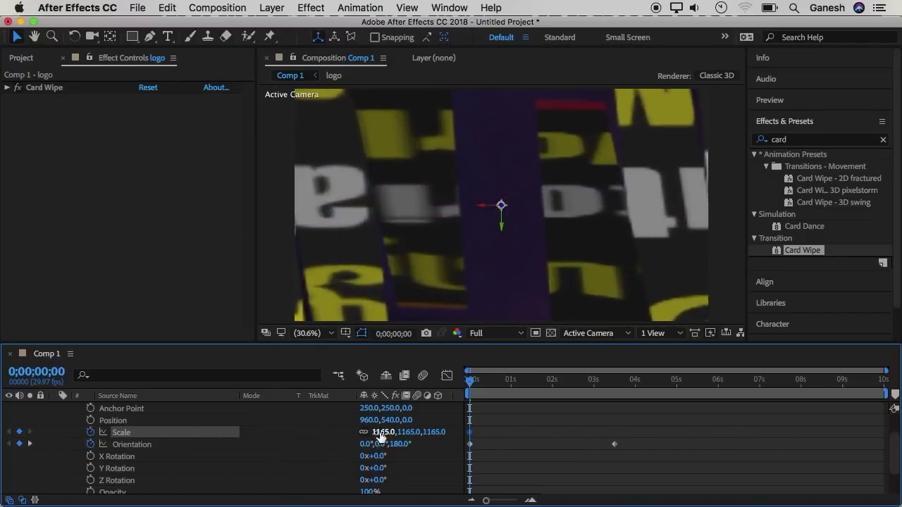
{"action": "mouse_move", "coordinate": [380, 437]}
{"action": "left_mouse_down"}
{"action": "mouse_move", "coordinate": [367, 461]}
{"action": "mouse_move", "coordinate": [377, 437]}
{"action": "mouse_move", "coordinate": [594, 432]}
{"action": "mouse_move", "coordinate": [687, 457]}
{"action": "left_mouse_up"}
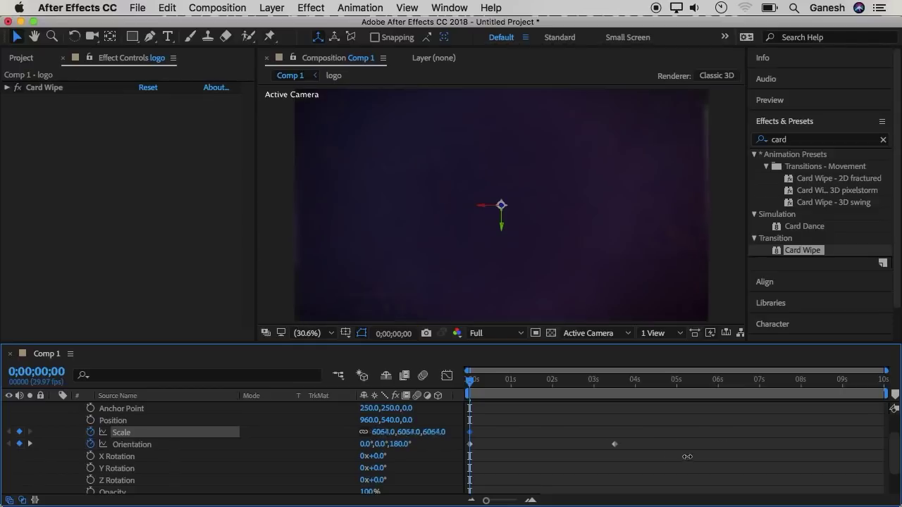
Step: Add a 50% Scale keyframe at about 2 seconds and preview the zoom-in
{"action": "left_click_drag", "start_coordinate": [470, 380], "coordinate": [555, 380]}
{"action": "left_click", "coordinate": [385, 432]}
{"action": "type", "text": "50"}
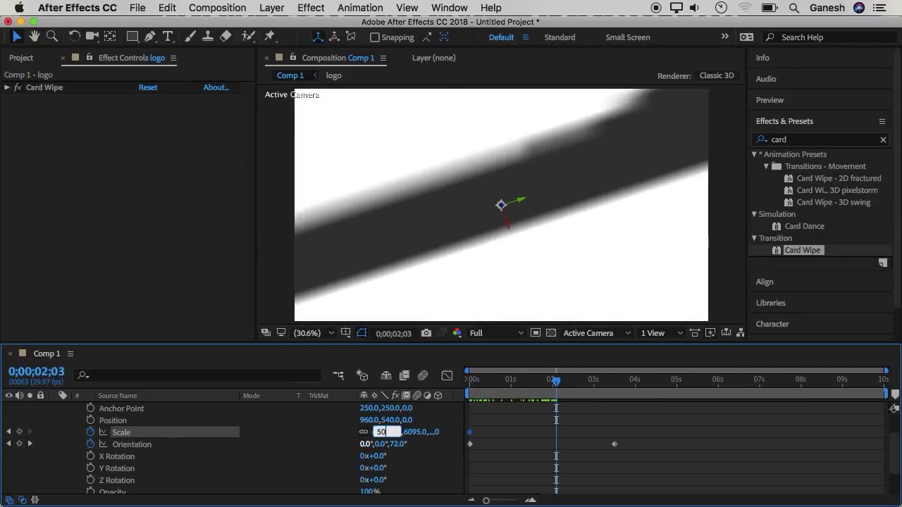
{"action": "key", "text": "Return"}
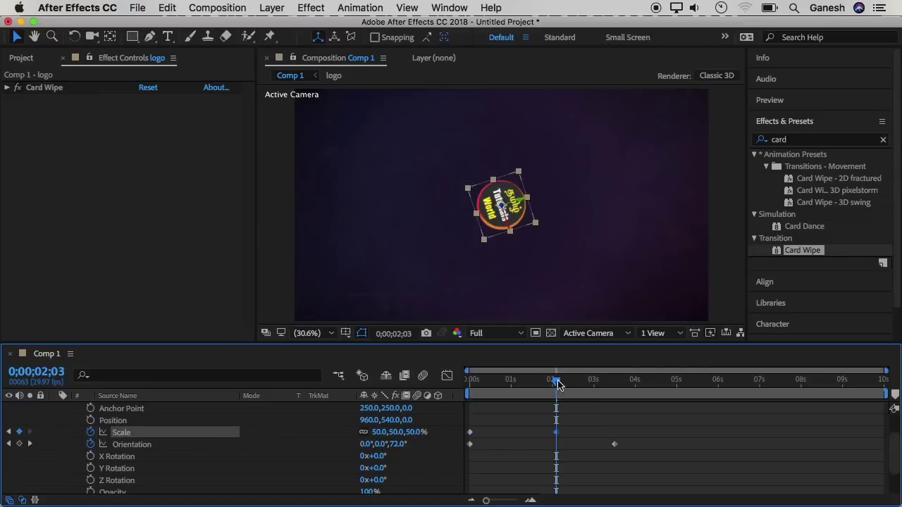
{"action": "left_click_drag", "start_coordinate": [557, 382], "coordinate": [470, 388]}
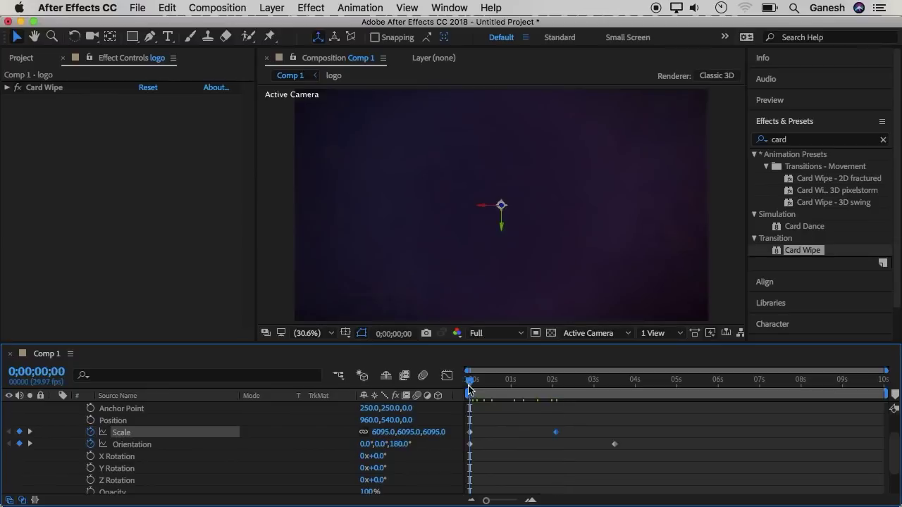
{"action": "key", "text": "space"}
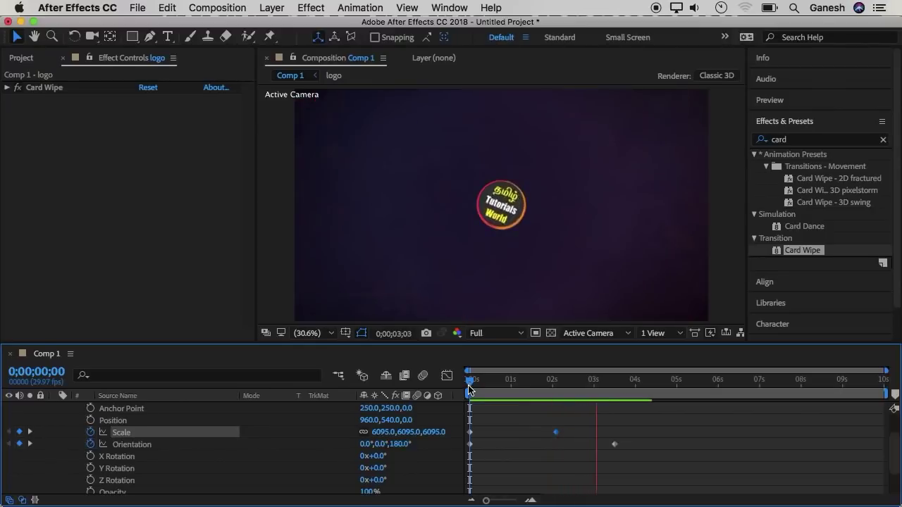
Step: Shift the 50% Scale keyframe slightly earlier and preview the new timing
{"action": "key", "text": "space"}
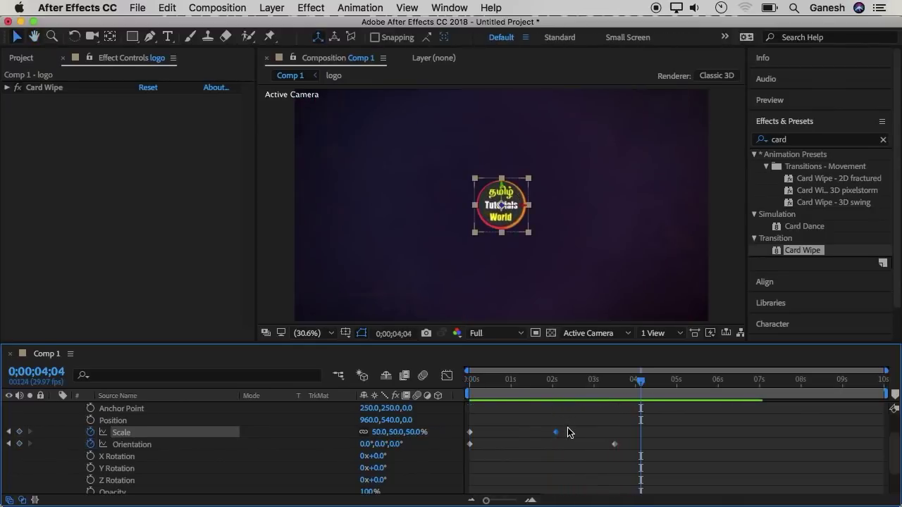
{"action": "mouse_move", "coordinate": [555, 433]}
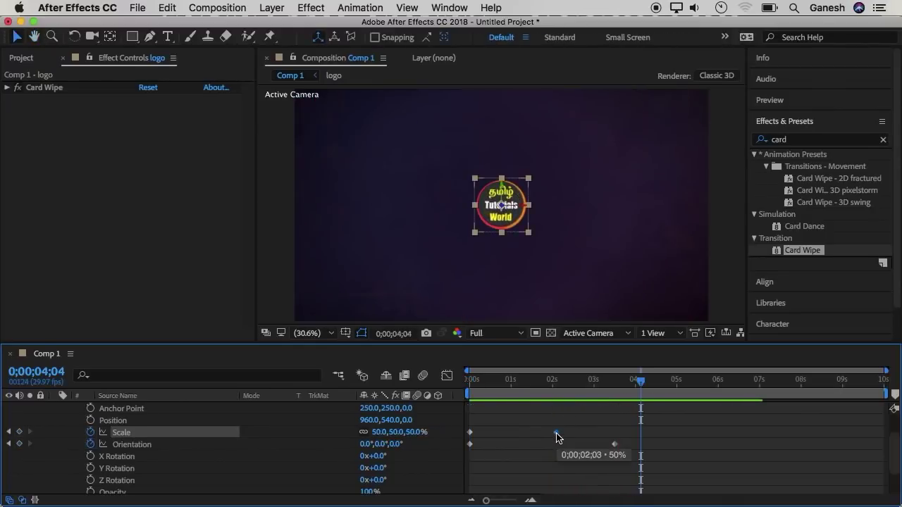
{"action": "left_click_drag", "start_coordinate": [556, 433], "coordinate": [541, 434]}
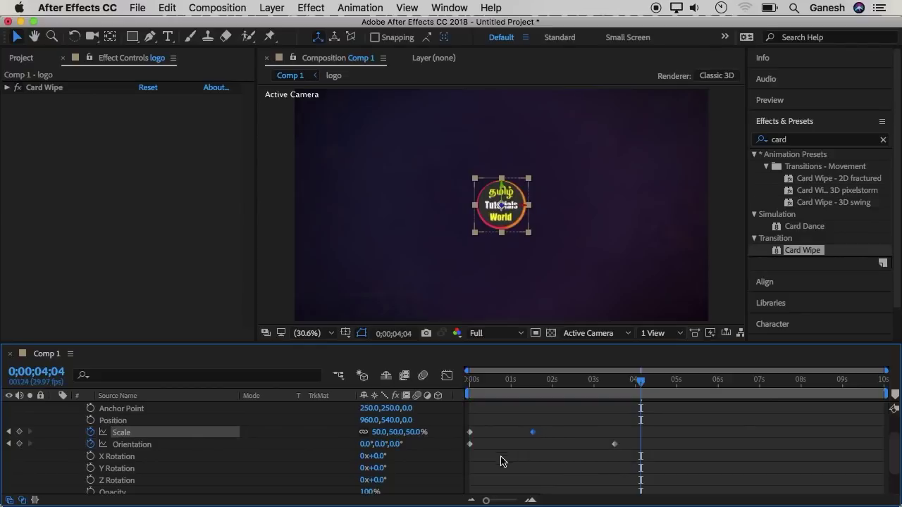
{"action": "left_click_drag", "start_coordinate": [640, 394], "coordinate": [469, 388]}
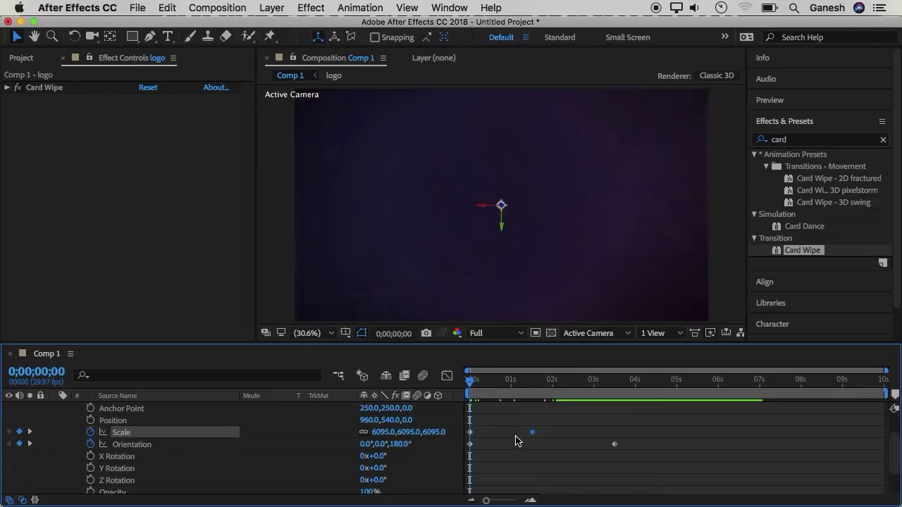
{"action": "key", "text": "space"}
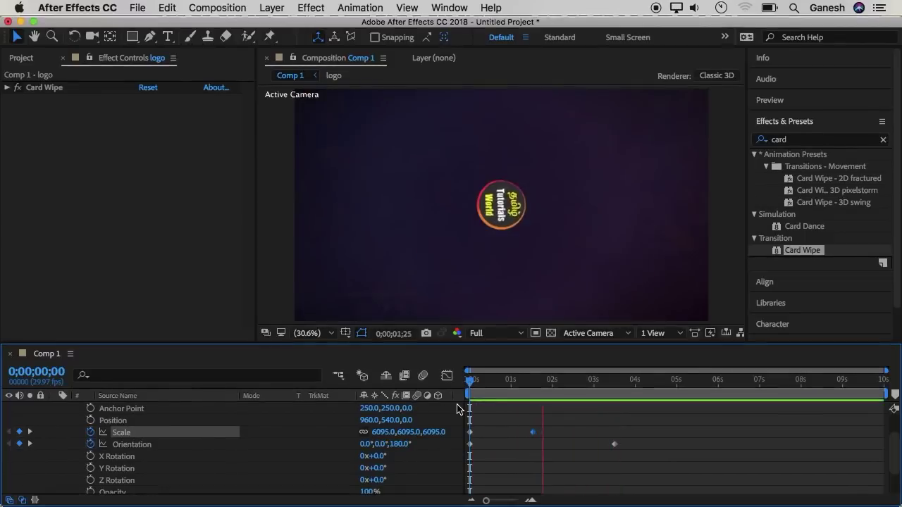
{"action": "key", "text": "space"}
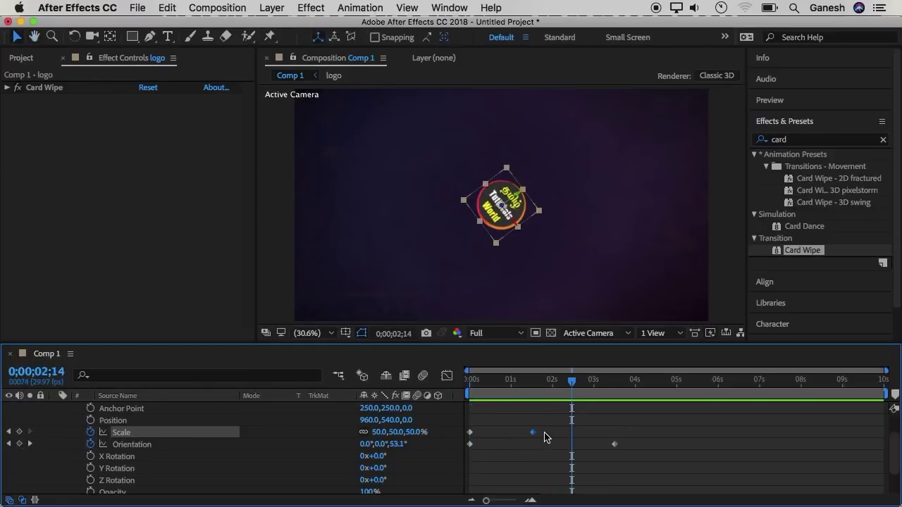
Step: Move the 50% Scale keyframe to about 0;00;01;16 and replay the zoom
{"action": "left_click_drag", "start_coordinate": [533, 435], "coordinate": [505, 435]}
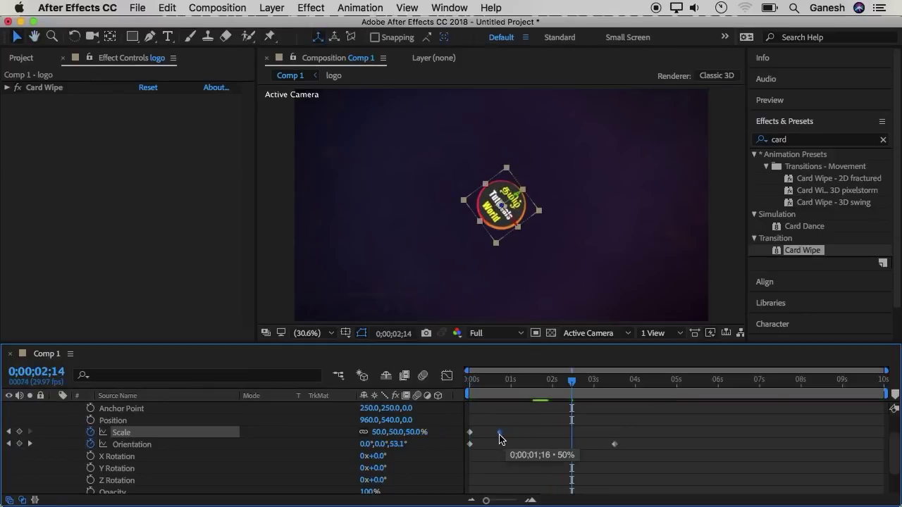
{"action": "left_click_drag", "start_coordinate": [499, 438], "coordinate": [496, 438]}
{"action": "left_click", "coordinate": [474, 467]}
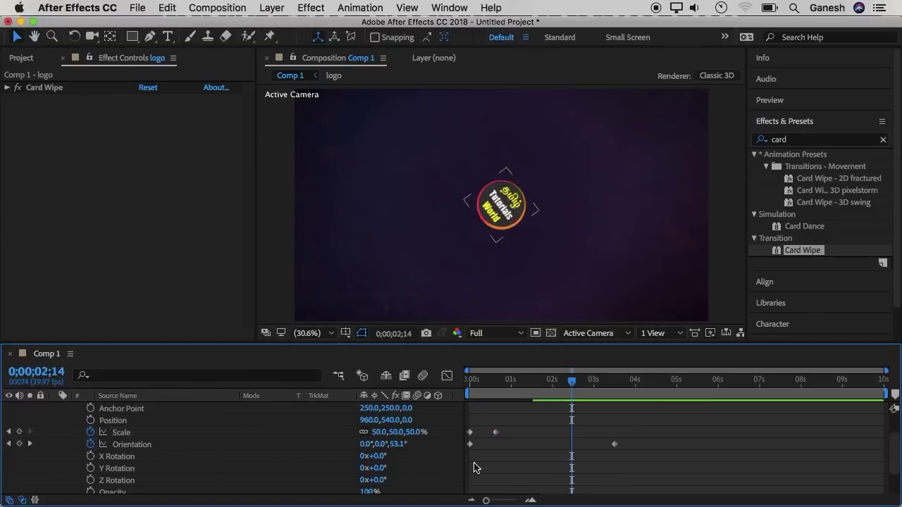
{"action": "mouse_move", "coordinate": [572, 382]}
{"action": "left_mouse_down"}
{"action": "mouse_move", "coordinate": [466, 384]}
{"action": "mouse_move", "coordinate": [470, 391]}
{"action": "left_mouse_up"}
{"action": "key", "text": "space"}
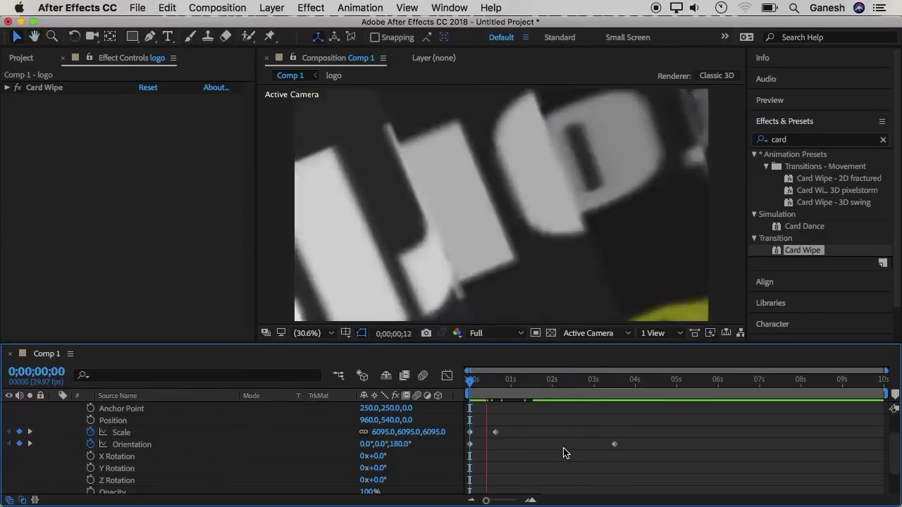
{"action": "left_click_drag", "start_coordinate": [496, 432], "coordinate": [512, 435]}
{"action": "key", "text": "space"}
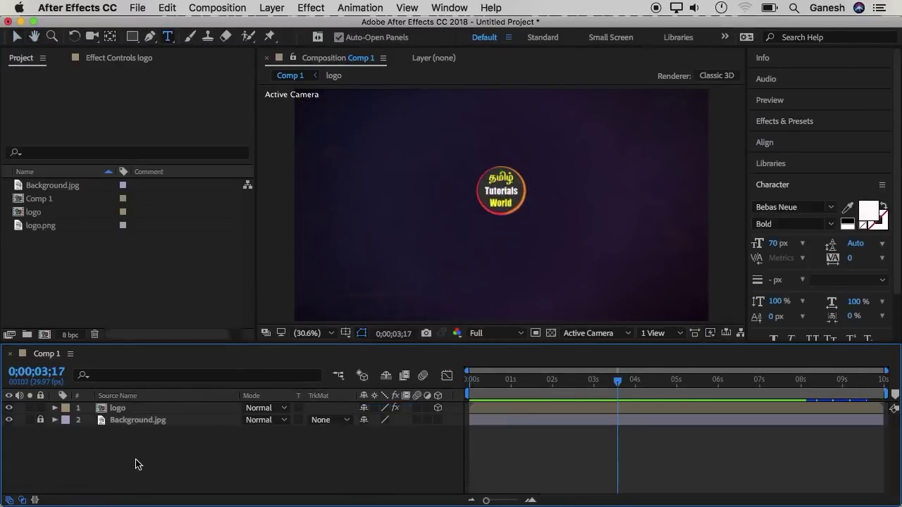
Step: Add a 'Tamil Tutorials world' text layer and nudge it down below the logo
{"action": "right_click", "coordinate": [148, 463]}
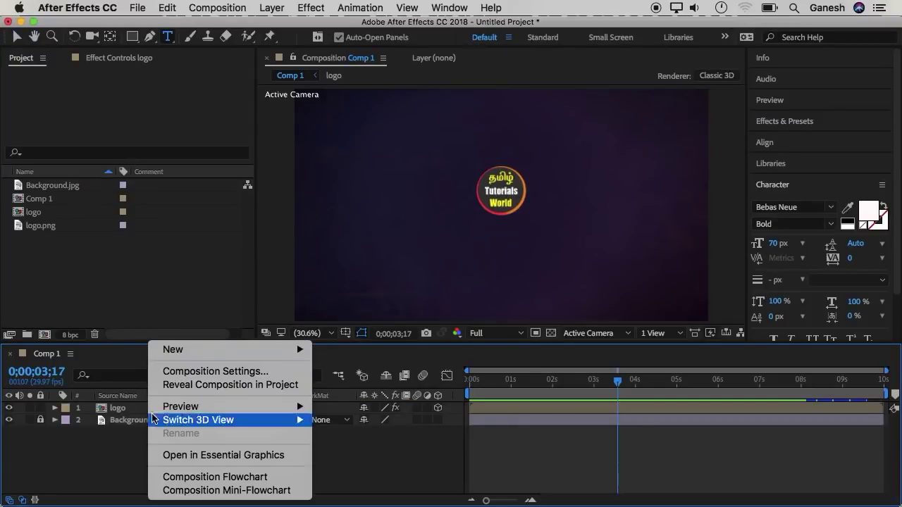
{"action": "mouse_move", "coordinate": [175, 355]}
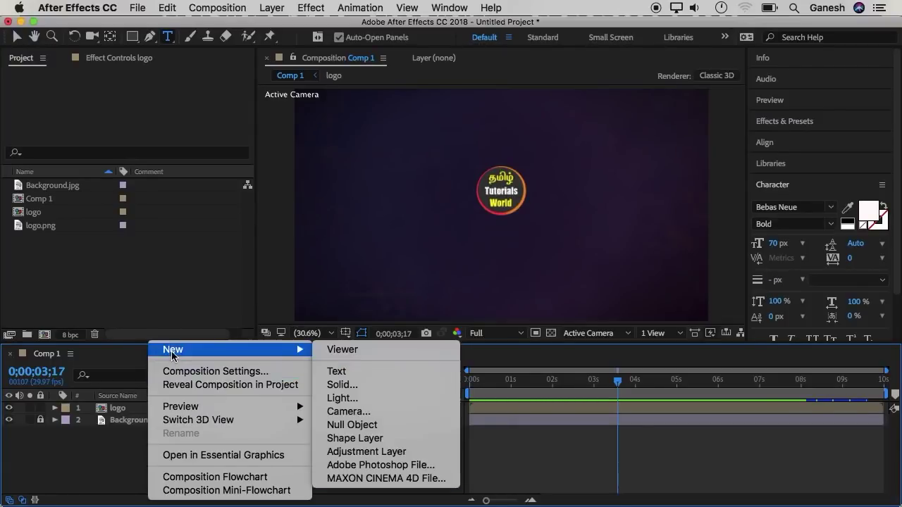
{"action": "left_click", "coordinate": [345, 371]}
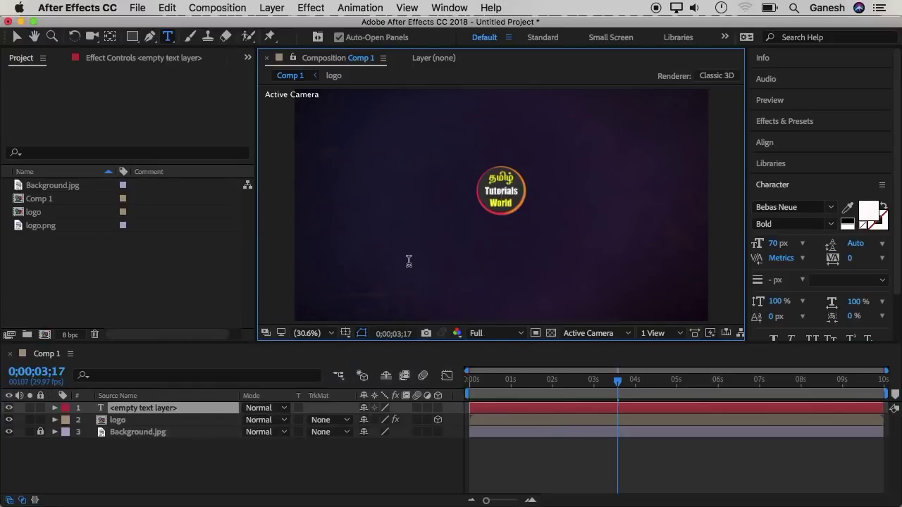
{"action": "type", "text": "Tamil Tuto"}
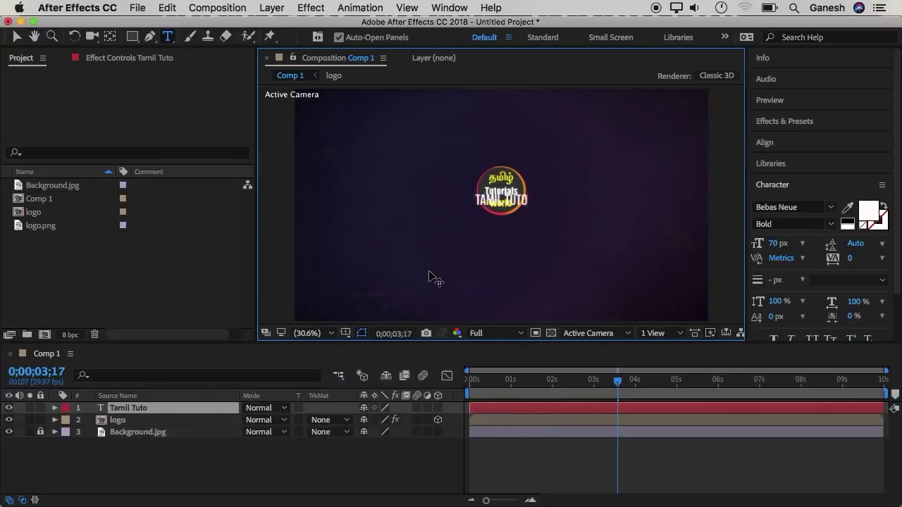
{"action": "type", "text": "rials world"}
{"action": "key", "text": "Escape"}
{"action": "key", "text": "v"}
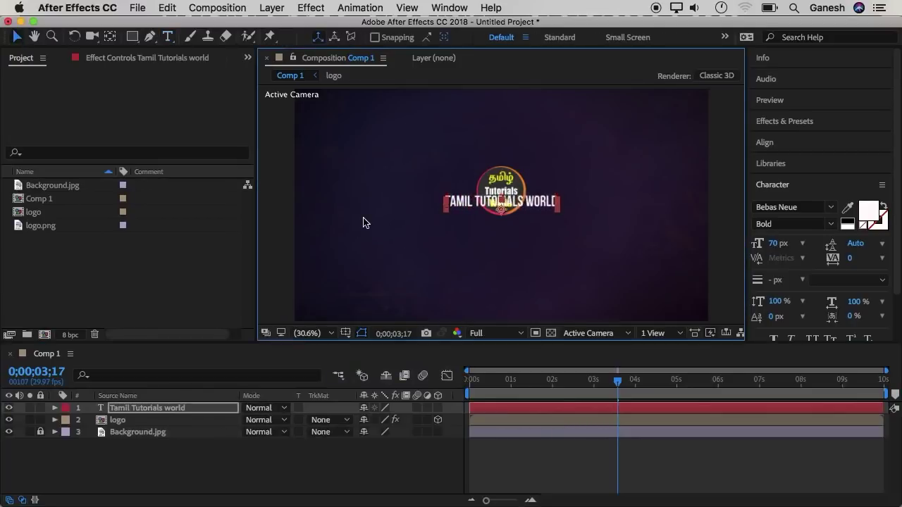
{"action": "key", "text": "shift+Down"}
{"action": "key", "text": "shift+Down"}
{"action": "key", "text": "shift+Down"}
{"action": "key", "text": "shift+Down"}
{"action": "key", "text": "shift+Down"}
{"action": "key", "text": "shift+Down"}
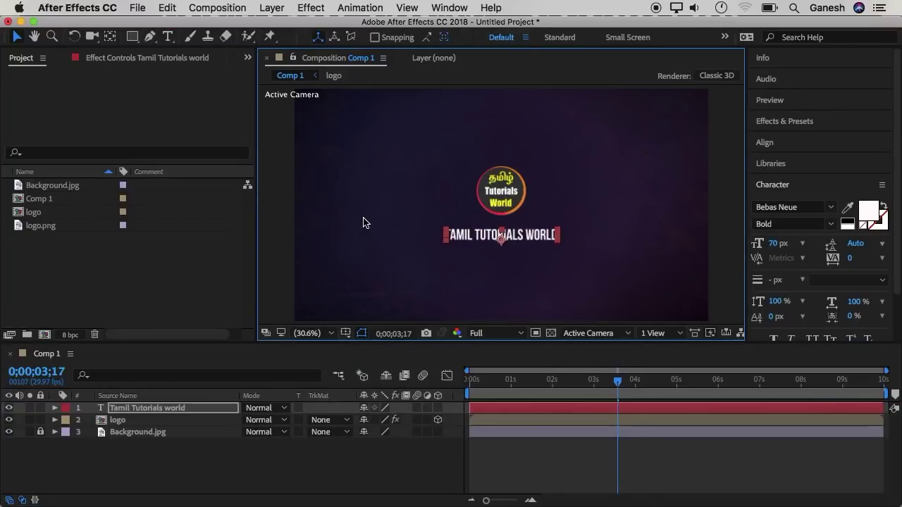
Step: Make the title layer start at about 3 seconds and preview the result
{"action": "left_click", "coordinate": [350, 465]}
{"action": "mouse_move", "coordinate": [472, 411]}
{"action": "left_mouse_down"}
{"action": "mouse_move", "coordinate": [602, 409]}
{"action": "mouse_move", "coordinate": [584, 386]}
{"action": "left_mouse_up"}
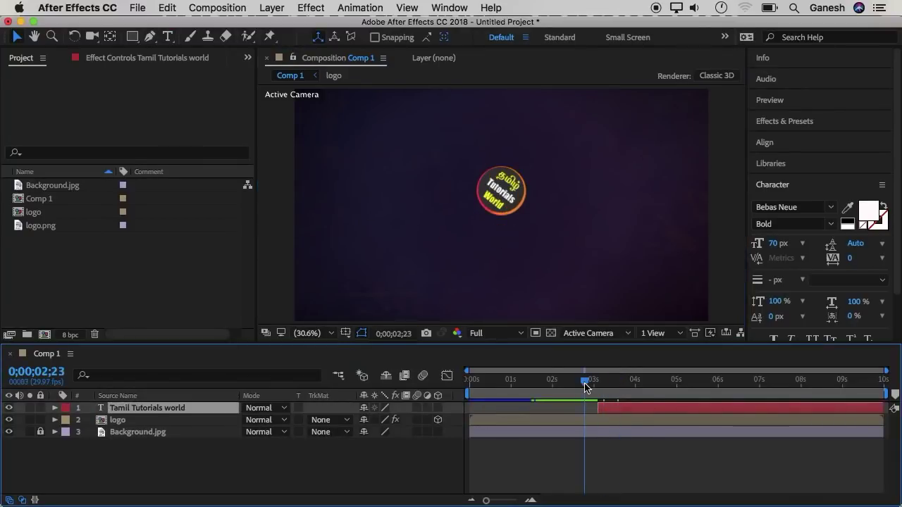
{"action": "key", "text": "space"}
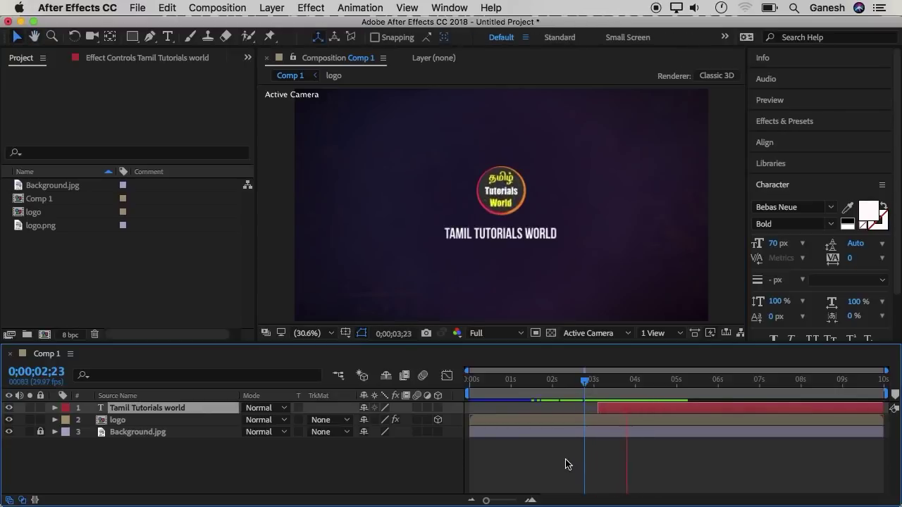
{"action": "key", "text": "space"}
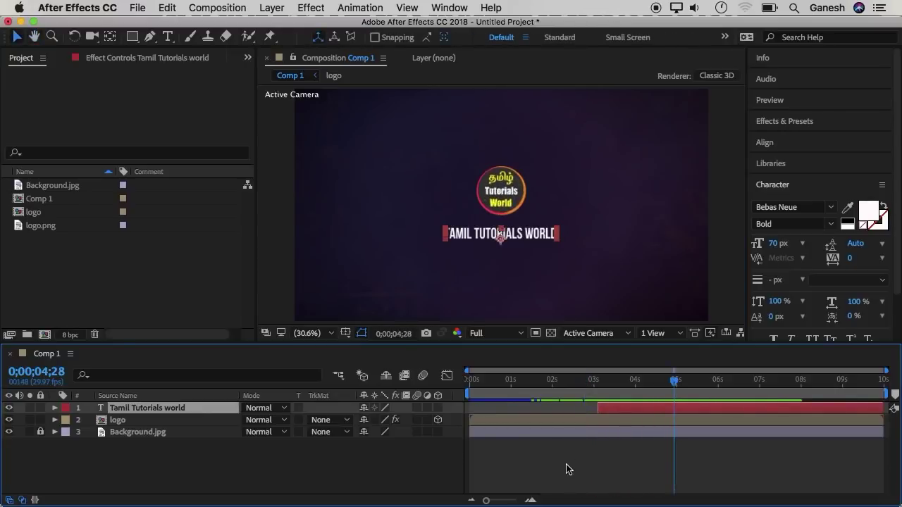
{"action": "left_click_drag", "start_coordinate": [700, 381], "coordinate": [469, 382]}
Step: Search Effects & Presets for 'casca' and apply 3D Basic Rotate X Cascade to the title
{"action": "key", "text": "space"}
{"action": "left_click", "coordinate": [601, 381]}
{"action": "left_click", "coordinate": [807, 125]}
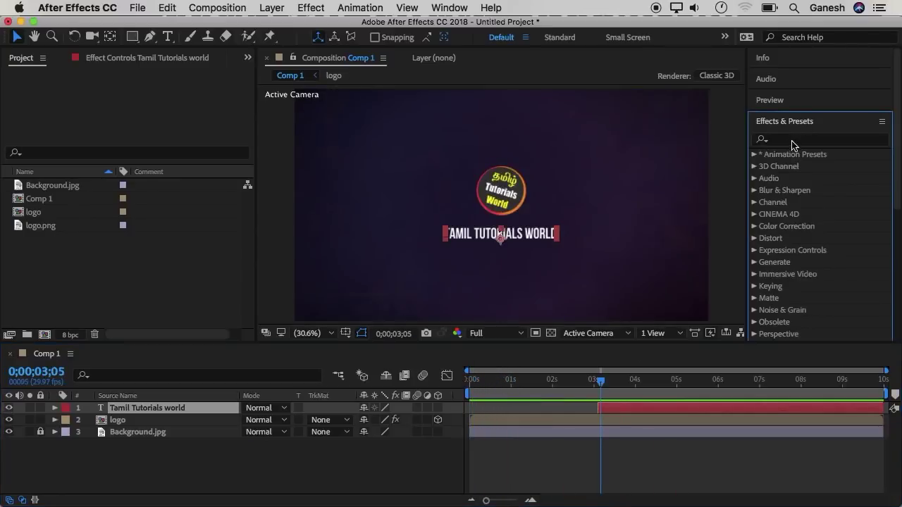
{"action": "left_click", "coordinate": [784, 140]}
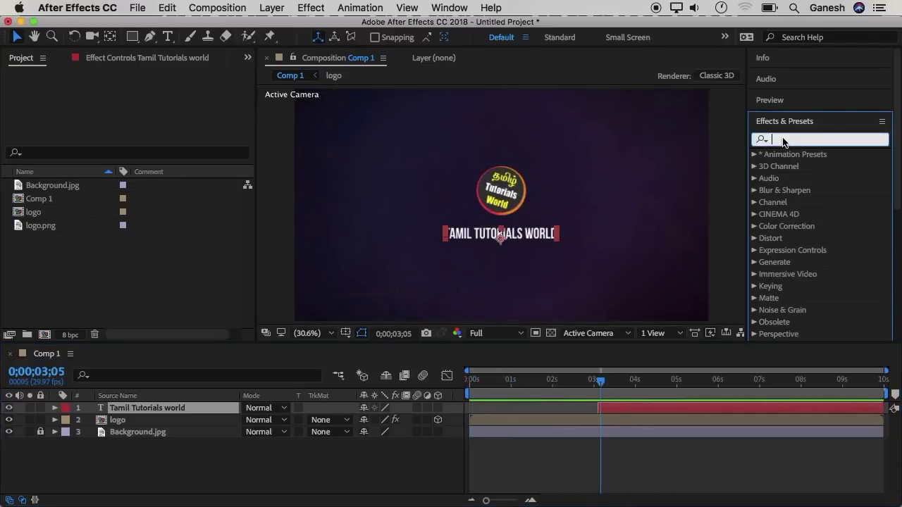
{"action": "type", "text": "casca"}
{"action": "mouse_move", "coordinate": [847, 201]}
{"action": "left_mouse_down"}
{"action": "mouse_move", "coordinate": [526, 234]}
{"action": "mouse_move", "coordinate": [543, 267]}
{"action": "left_mouse_up"}
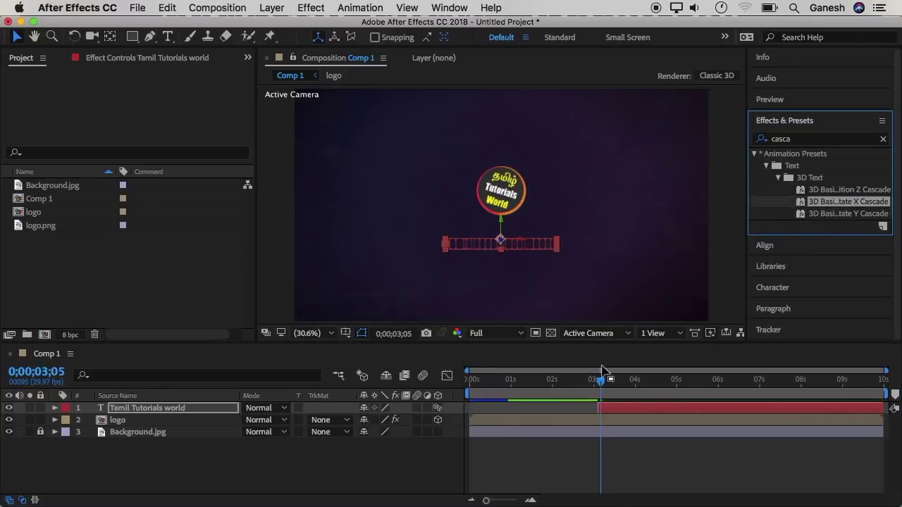
Step: Preview the cascade and shift the title layer to start slightly earlier
{"action": "left_click_drag", "start_coordinate": [601, 384], "coordinate": [592, 382]}
{"action": "key", "text": "space"}
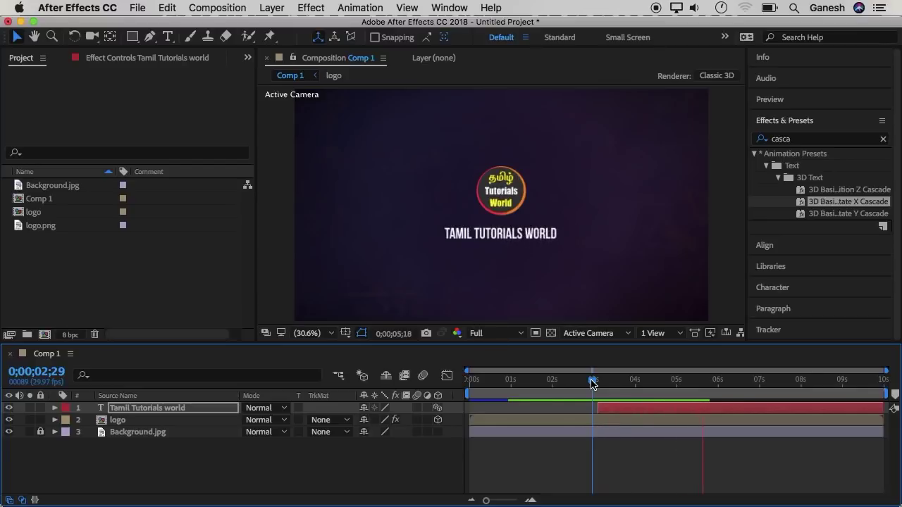
{"action": "key", "text": "space"}
{"action": "left_click_drag", "start_coordinate": [608, 413], "coordinate": [602, 418]}
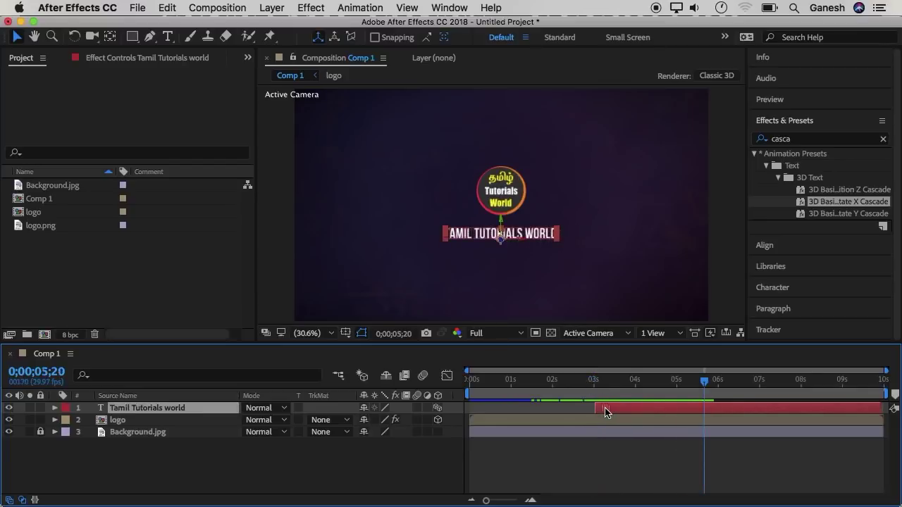
{"action": "left_click", "coordinate": [579, 446]}
{"action": "left_click_drag", "start_coordinate": [711, 385], "coordinate": [579, 383]}
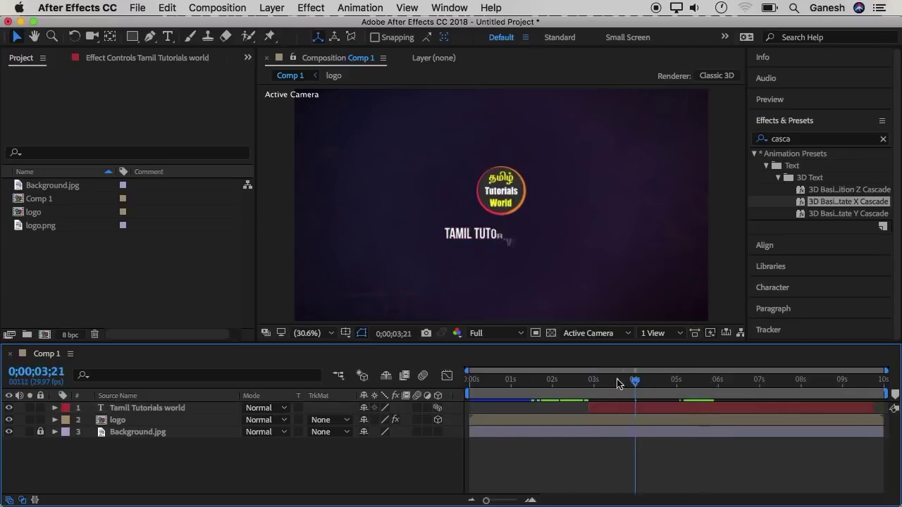
{"action": "key", "text": "space"}
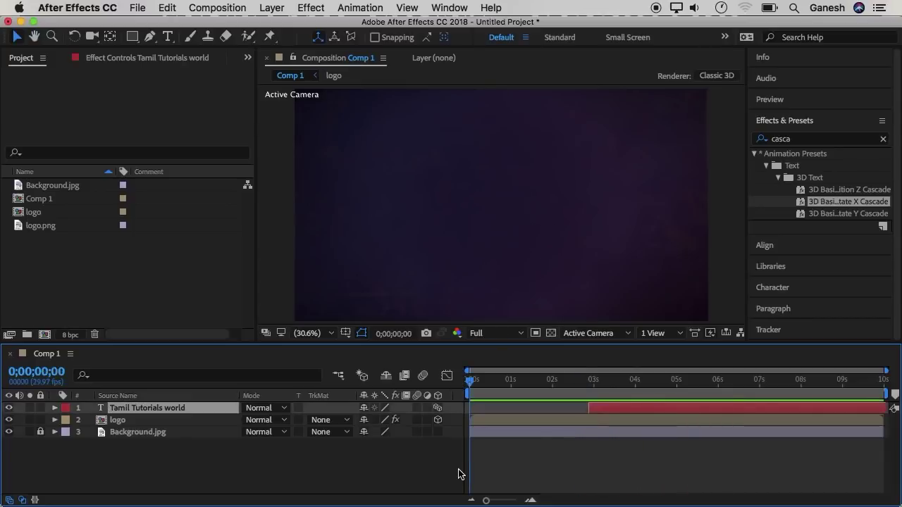
{"action": "key", "text": "space"}
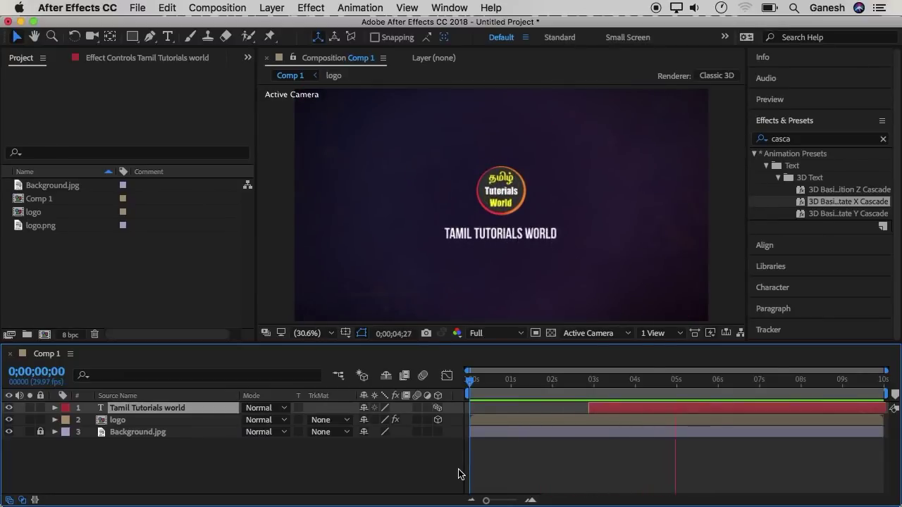
Step: Find 'cc light' in Effects & Presets and apply CC Light Sweep to the logo layer
{"action": "left_click", "coordinate": [772, 138]}
{"action": "type", "text": "cc light"}
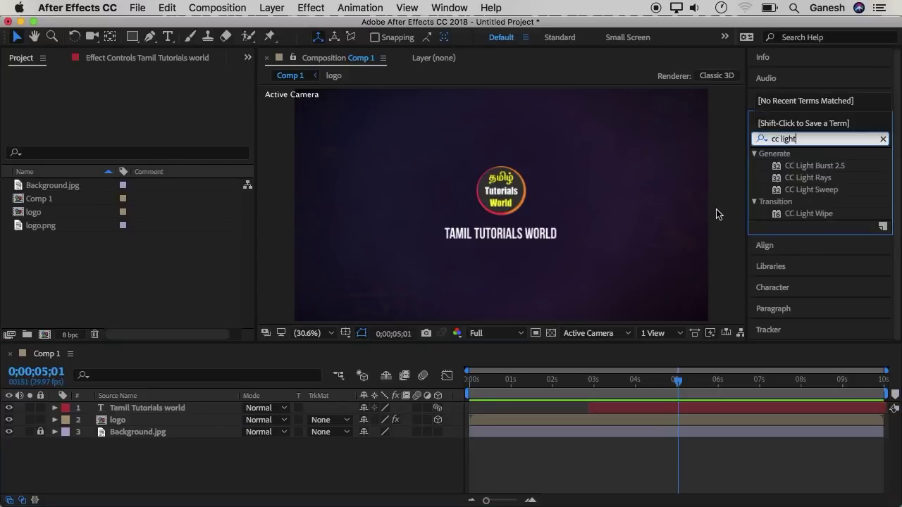
{"action": "key", "text": "Return"}
{"action": "key", "text": "KP_2"}
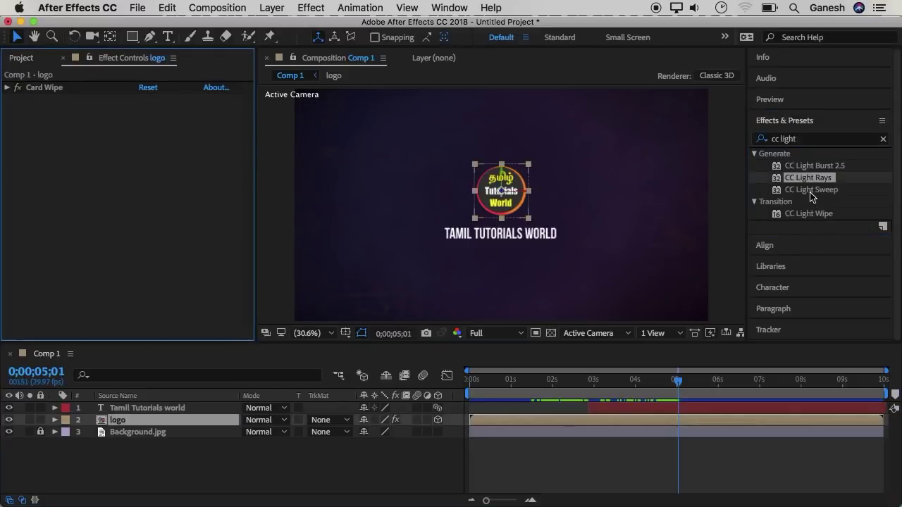
{"action": "left_click", "coordinate": [818, 190]}
{"action": "left_click_drag", "start_coordinate": [826, 195], "coordinate": [506, 194]}
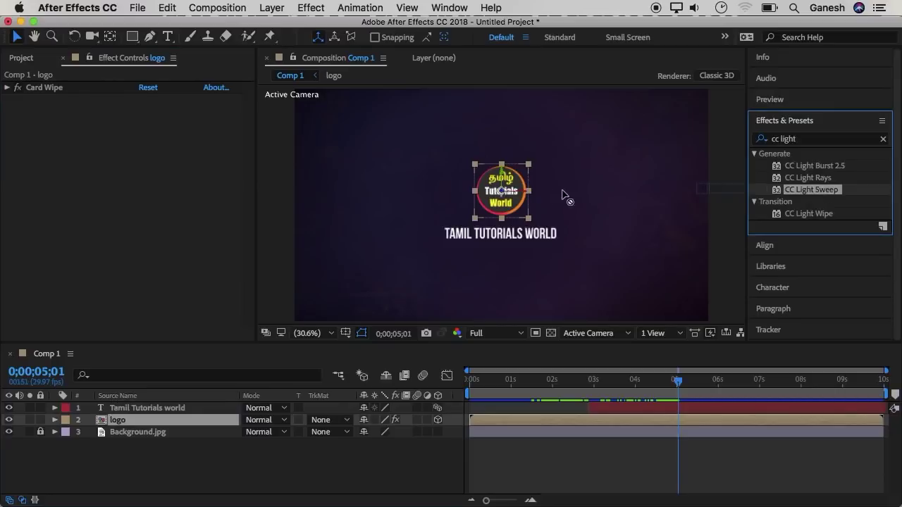
{"action": "left_click_drag", "start_coordinate": [506, 194], "coordinate": [507, 195]}
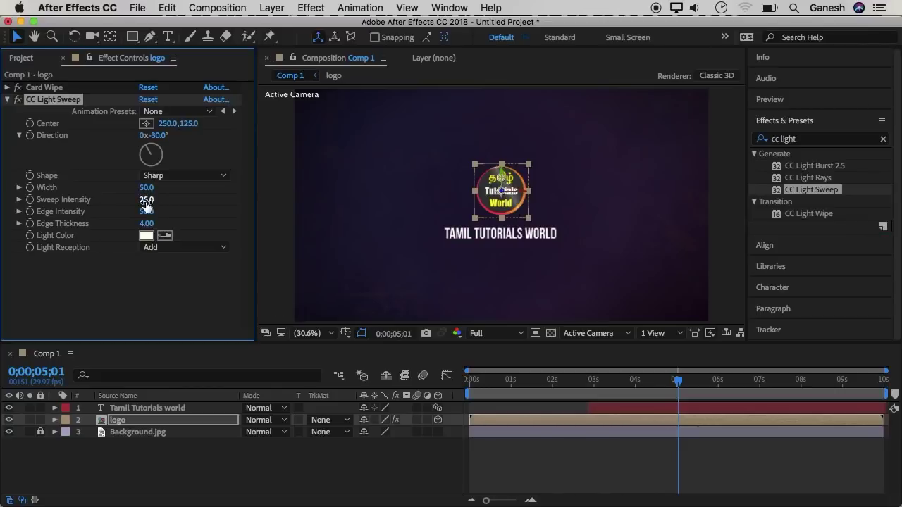
Step: Set the light sweep direction to +32°, shape to Linear and intensity to 75
{"action": "mouse_move", "coordinate": [149, 201]}
{"action": "left_mouse_down"}
{"action": "mouse_move", "coordinate": [178, 204]}
{"action": "mouse_move", "coordinate": [169, 202]}
{"action": "left_mouse_up"}
{"action": "left_click_drag", "start_coordinate": [159, 136], "coordinate": [211, 149]}
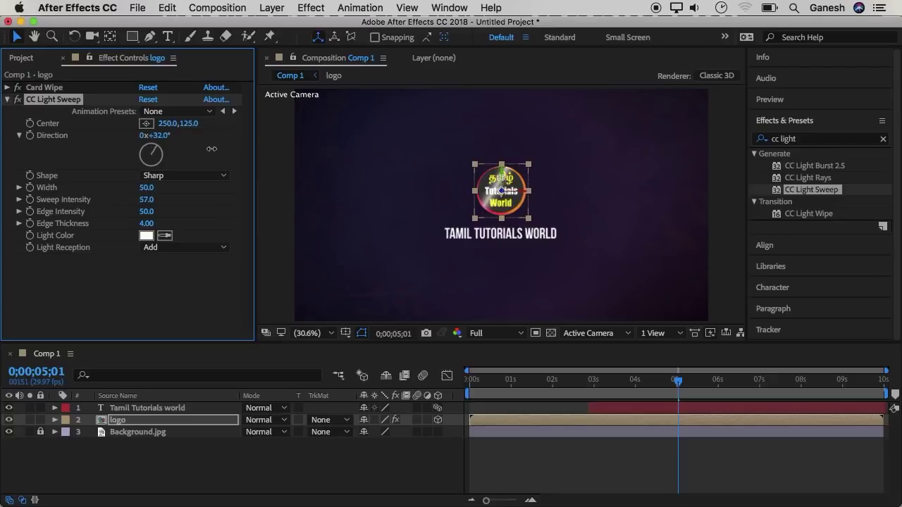
{"action": "left_click", "coordinate": [169, 176]}
{"action": "left_click", "coordinate": [169, 190]}
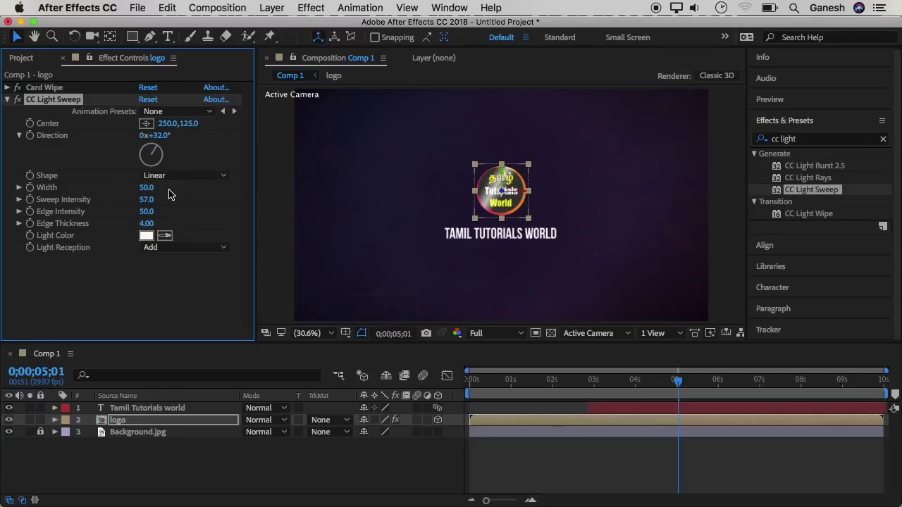
{"action": "left_click_drag", "start_coordinate": [153, 201], "coordinate": [158, 202]}
Step: Move the sweep centre up-left of the logo to -116.5,-45.2
{"action": "double_click", "coordinate": [501, 193]}
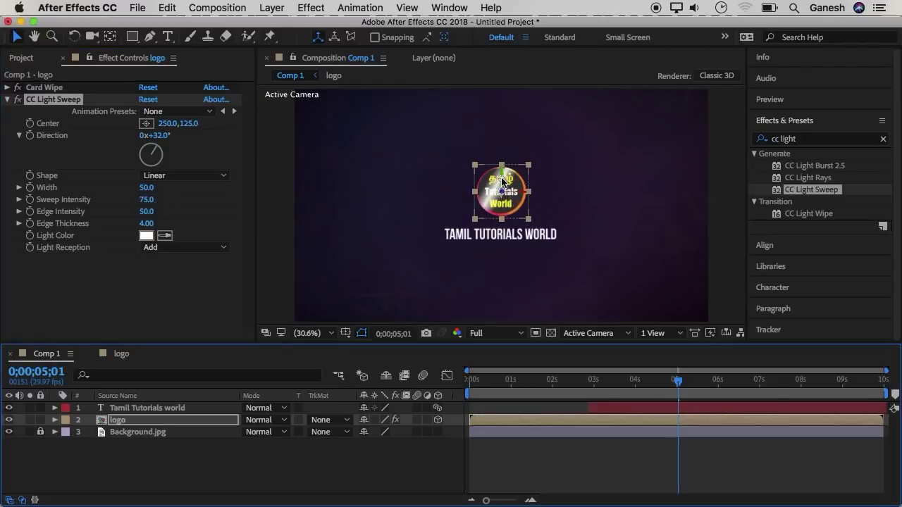
{"action": "left_click_drag", "start_coordinate": [501, 181], "coordinate": [462, 162]}
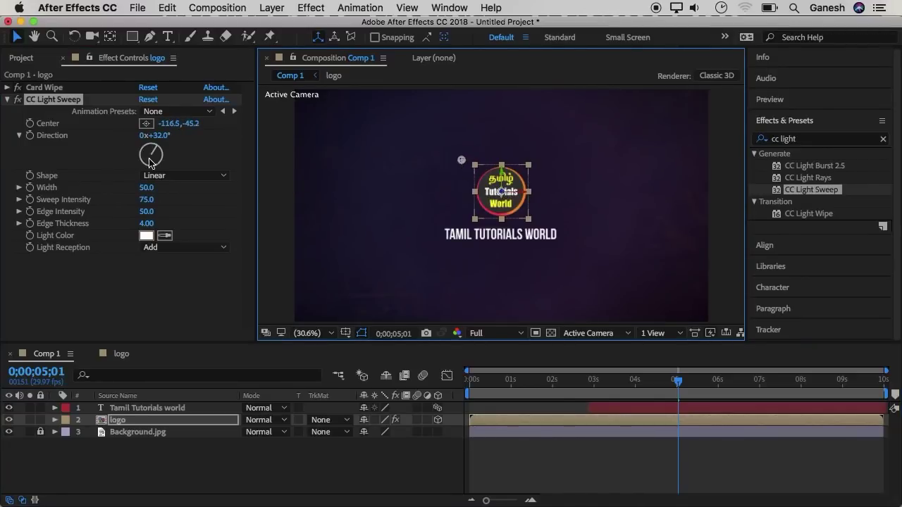
{"action": "left_click", "coordinate": [31, 125]}
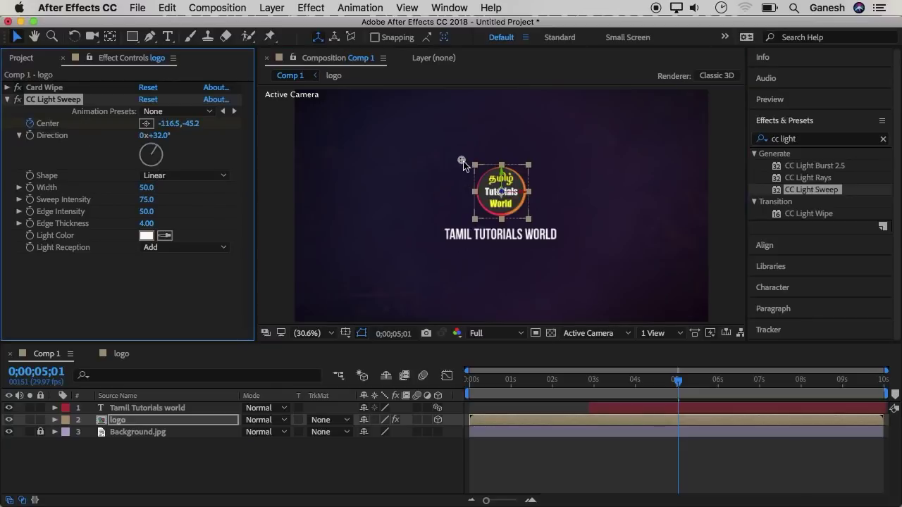
Step: At 6 seconds, drag the sweep centre onto the logo (610.0, 393.4) and scrub back to check
{"action": "left_click_drag", "start_coordinate": [678, 383], "coordinate": [703, 389]}
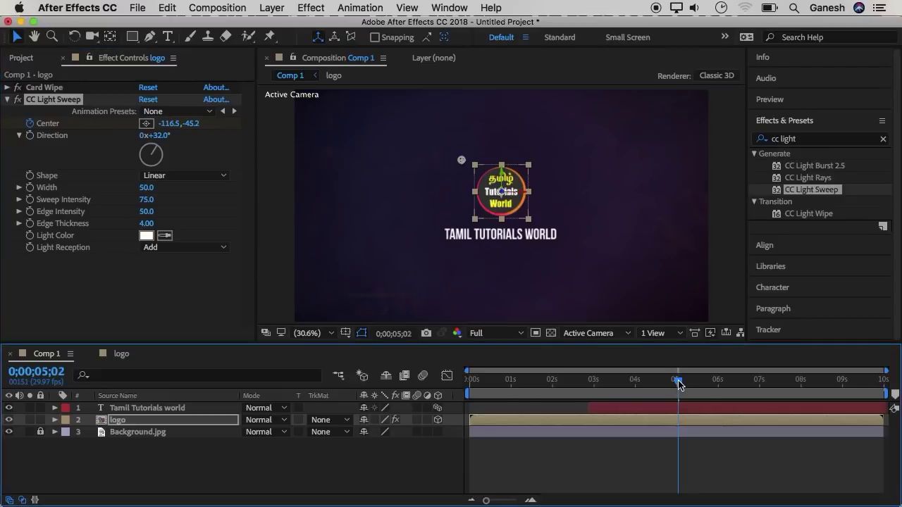
{"action": "left_click_drag", "start_coordinate": [703, 389], "coordinate": [718, 384]}
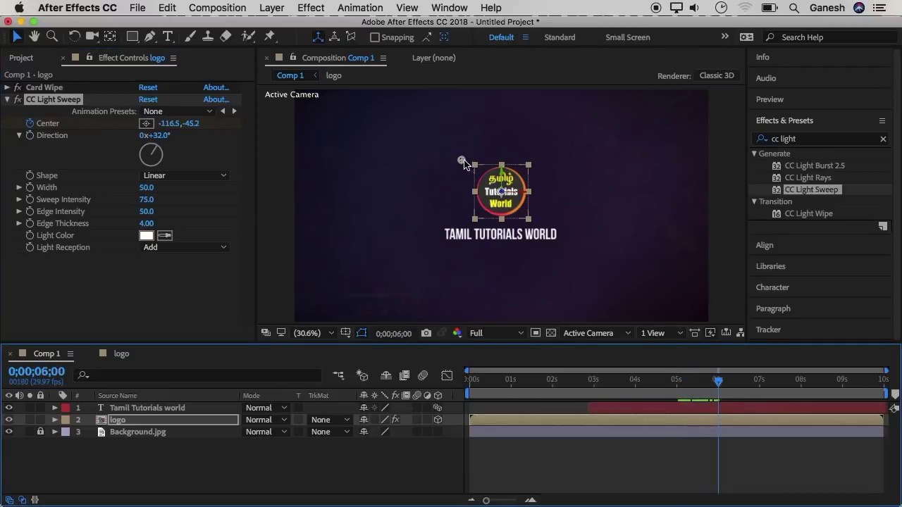
{"action": "left_click_drag", "start_coordinate": [462, 162], "coordinate": [540, 211]}
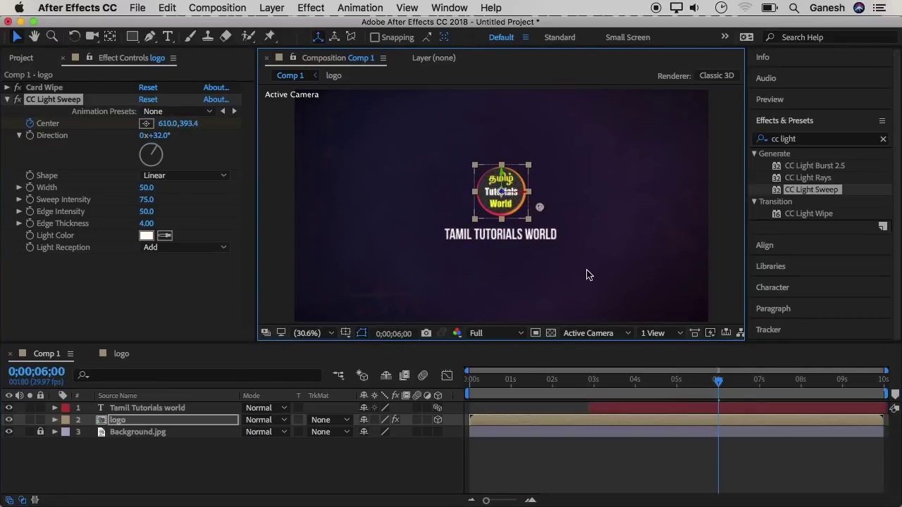
{"action": "left_click_drag", "start_coordinate": [718, 384], "coordinate": [472, 384]}
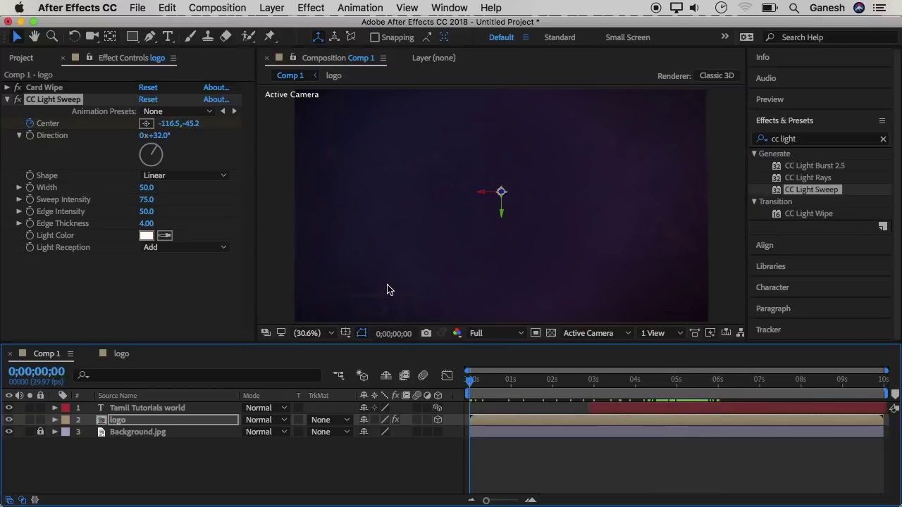
{"action": "left_click", "coordinate": [367, 257]}
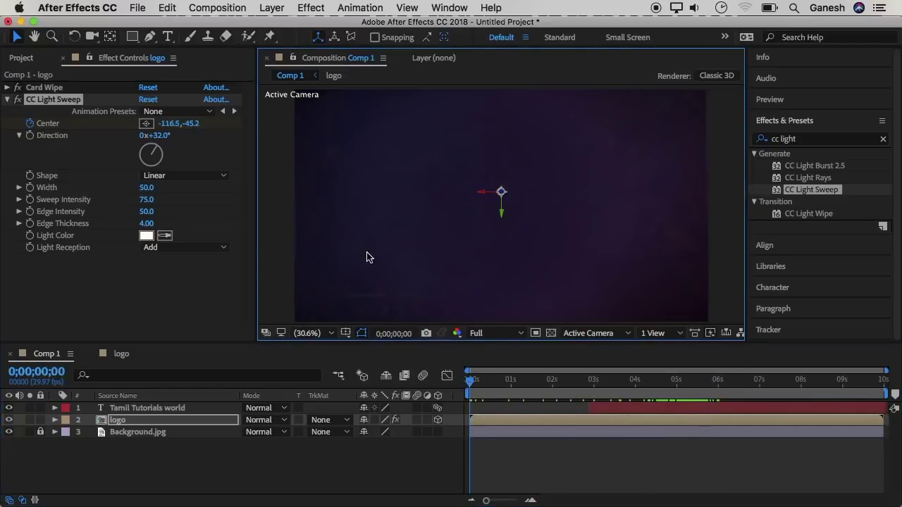
{"action": "key", "text": "grave"}
{"action": "key", "text": "space"}
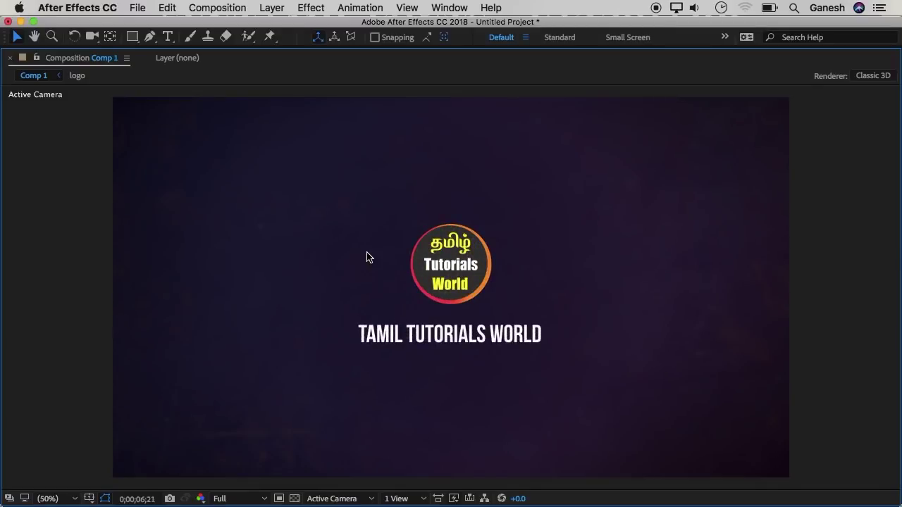
{"action": "key", "text": "grave"}
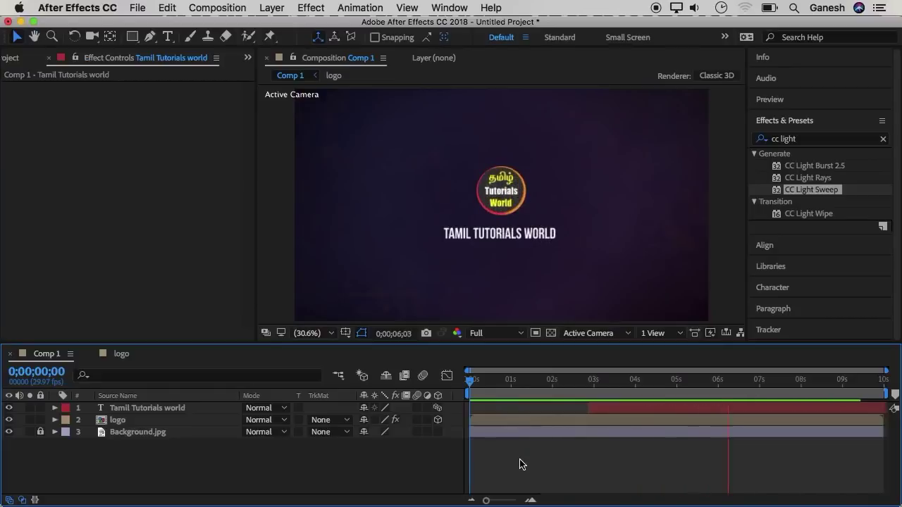
{"action": "key", "text": "space"}
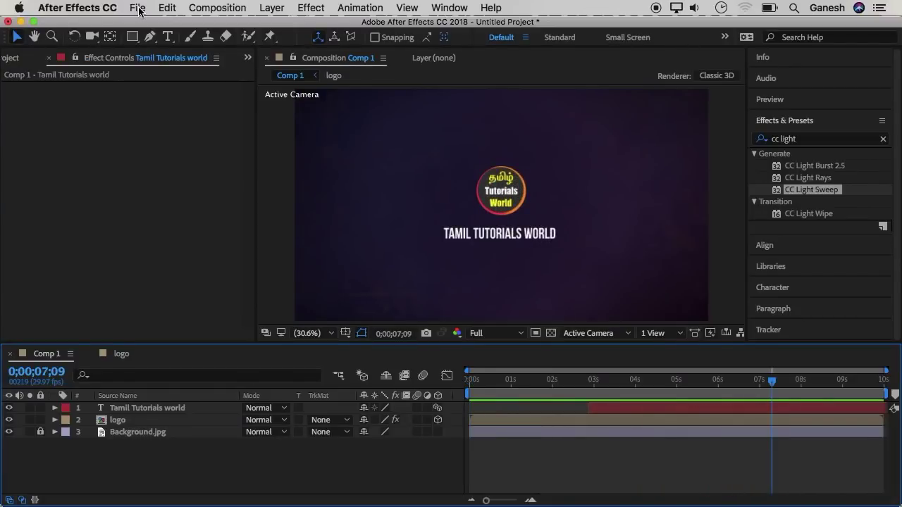
Step: Save the intro project to the After Effect Intro Tutorial folder as Intro Presset.aep
{"action": "left_click", "coordinate": [137, 7]}
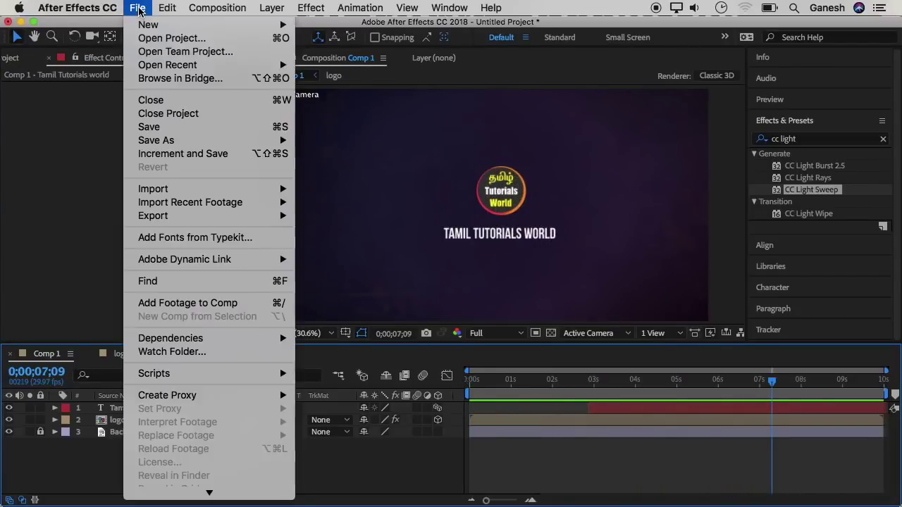
{"action": "left_click", "coordinate": [164, 132]}
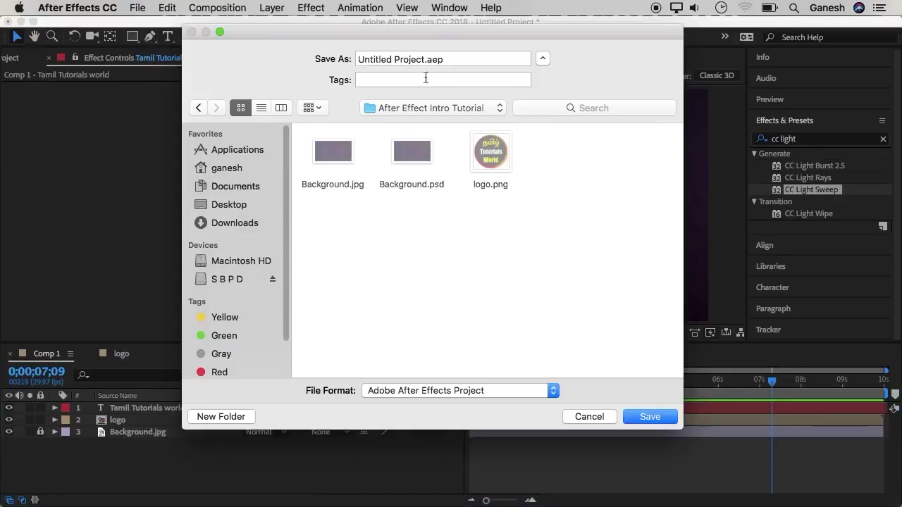
{"action": "type", "text": "Intro Presets"}
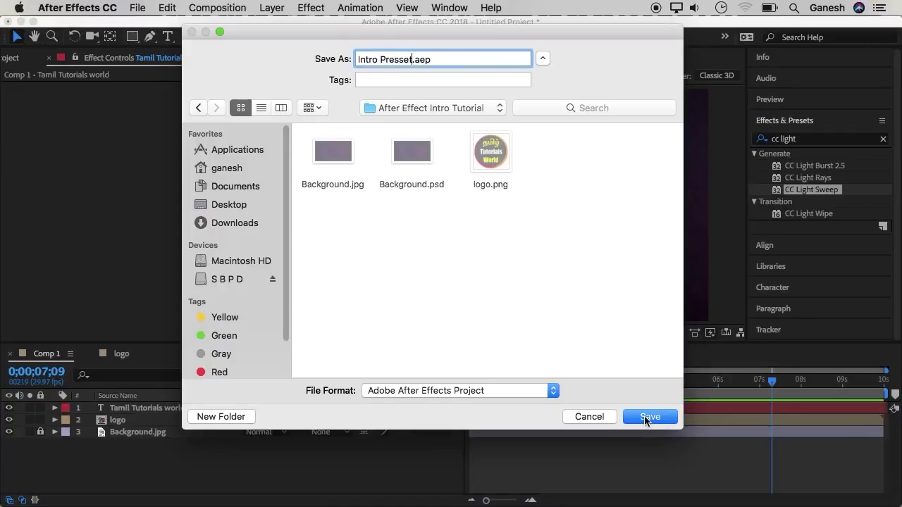
{"action": "left_click", "coordinate": [649, 416]}
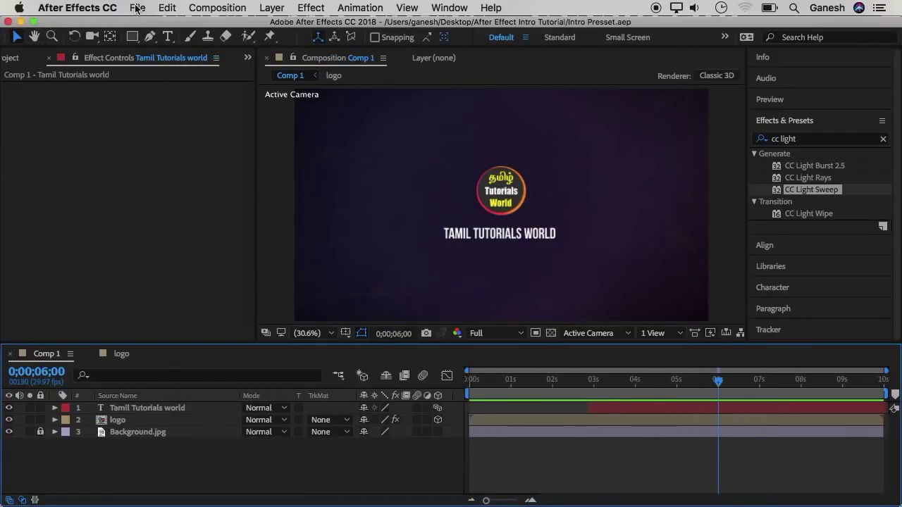
{"action": "left_click", "coordinate": [136, 9]}
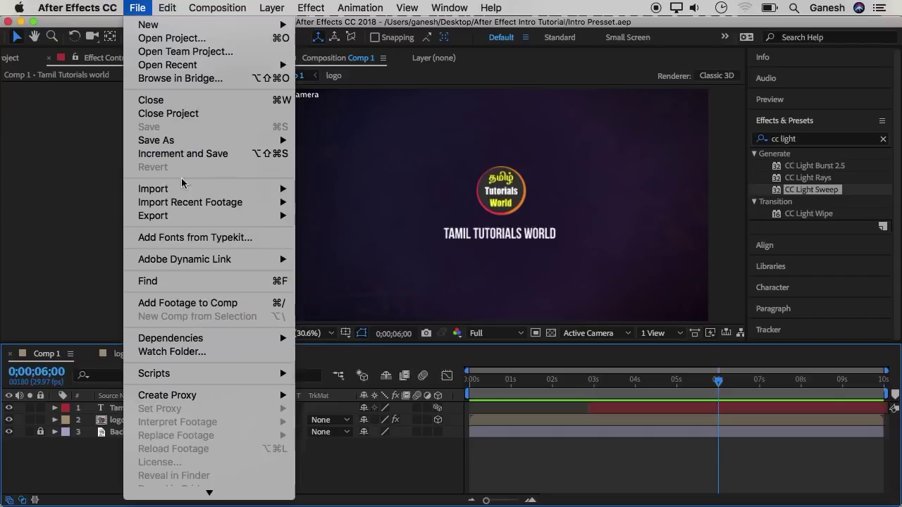
Step: Add Comp 1 to the Render Queue with render quality kept at Best
{"action": "mouse_move", "coordinate": [191, 221]}
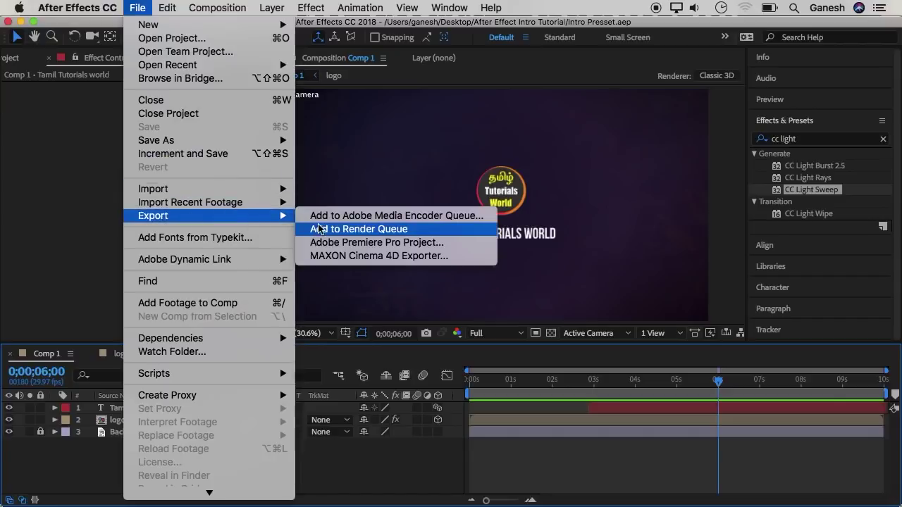
{"action": "left_click", "coordinate": [415, 235]}
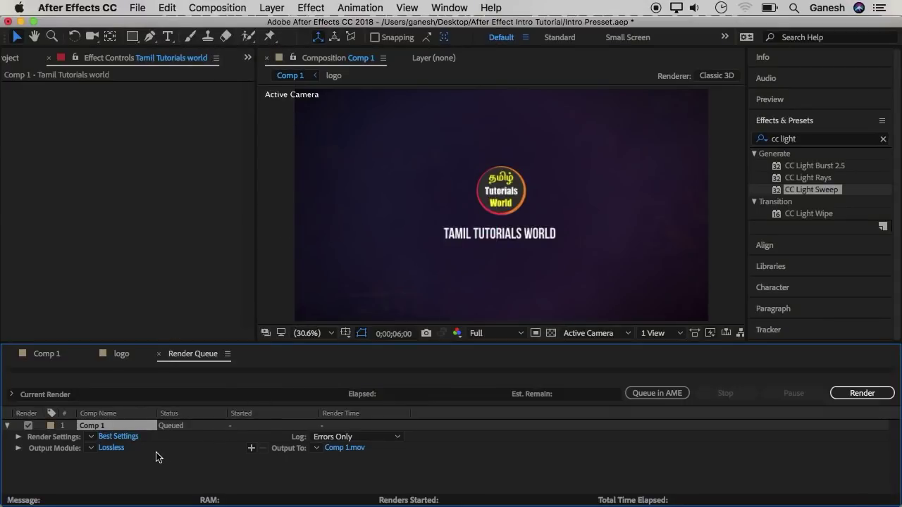
{"action": "left_click", "coordinate": [117, 437]}
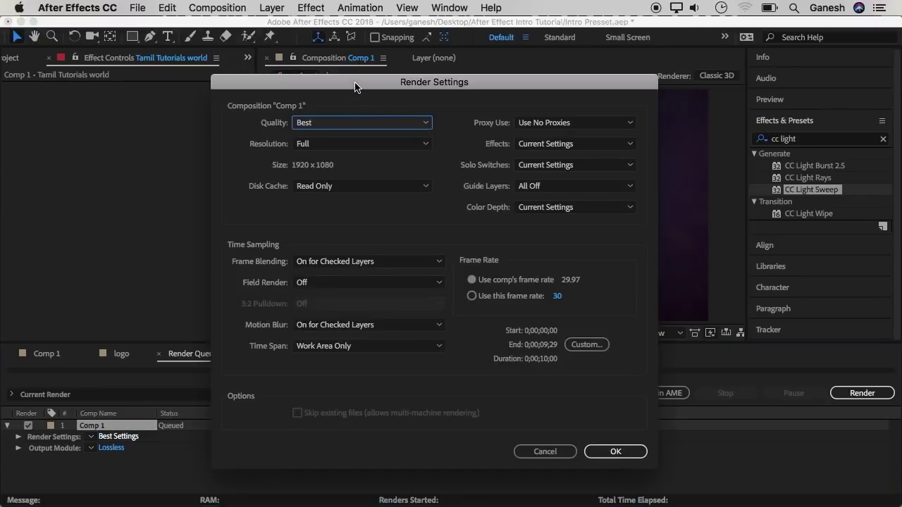
{"action": "left_click_drag", "start_coordinate": [356, 86], "coordinate": [359, 83]}
{"action": "left_click", "coordinate": [321, 124]}
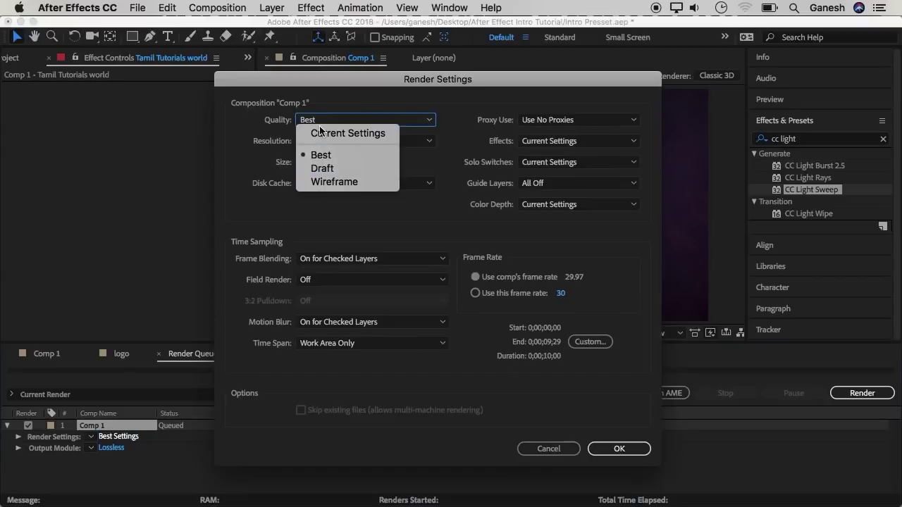
{"action": "left_click", "coordinate": [316, 157]}
{"action": "key", "text": "Tab"}
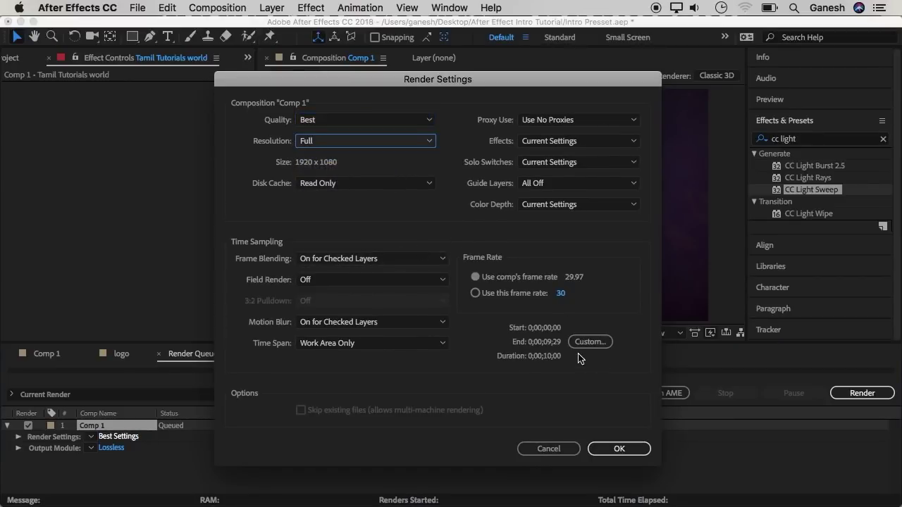
{"action": "left_click", "coordinate": [620, 449]}
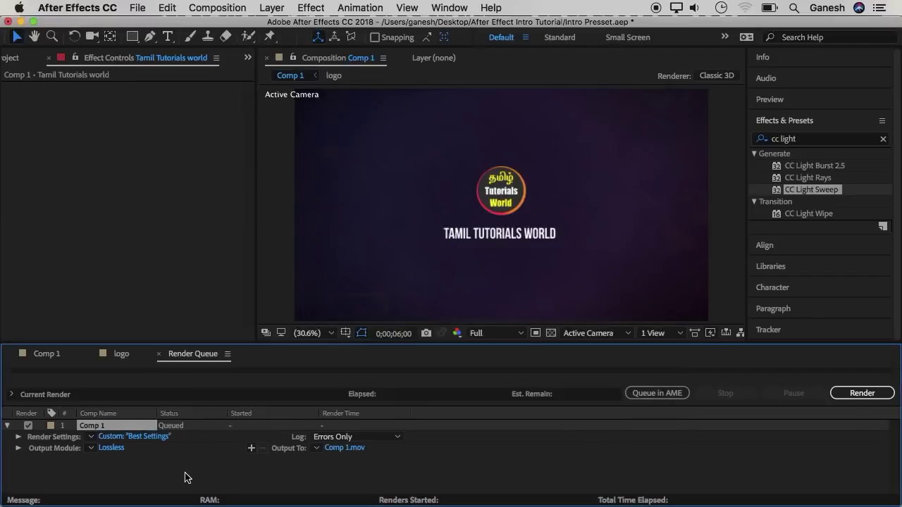
Step: Keep the output module on QuickTime with audio output set to Auto
{"action": "left_click", "coordinate": [113, 449]}
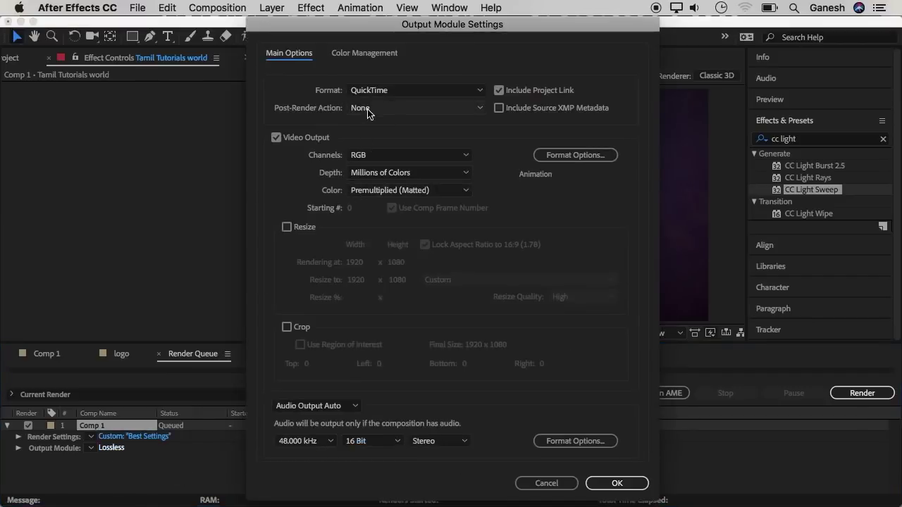
{"action": "left_click", "coordinate": [309, 406]}
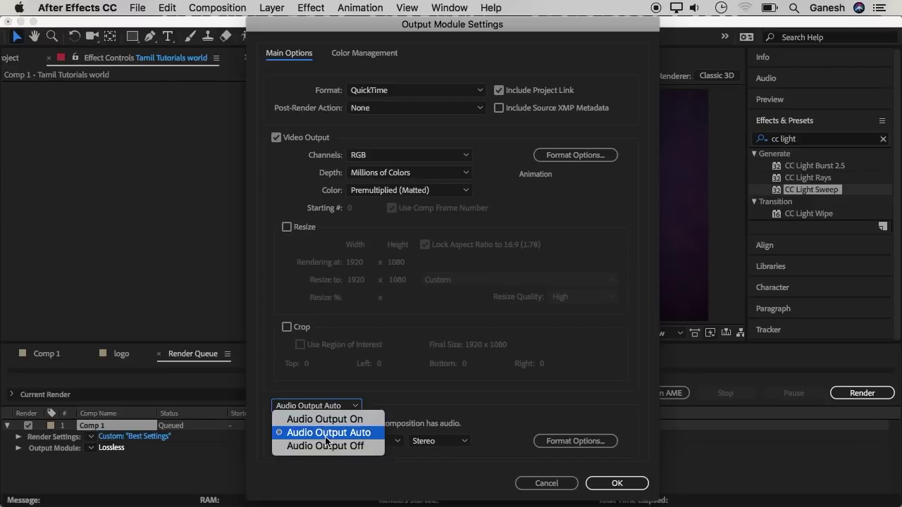
{"action": "left_click", "coordinate": [326, 436]}
{"action": "left_click", "coordinate": [608, 485]}
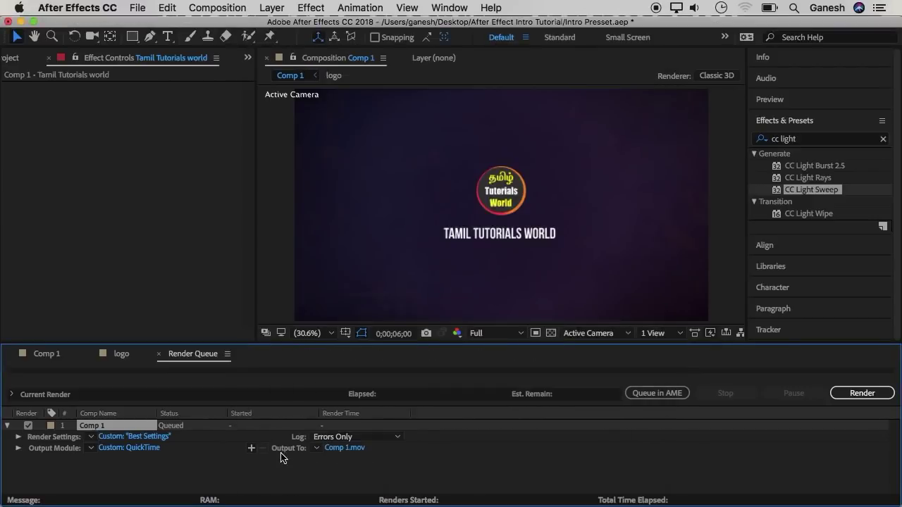
Step: Name the output file Tamil Tutorials World Intro.mov and render Comp 1
{"action": "left_click", "coordinate": [339, 451]}
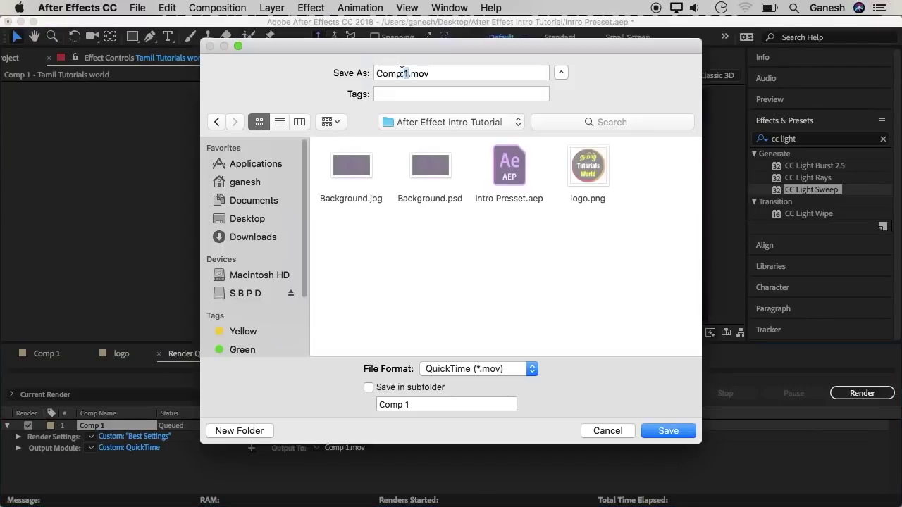
{"action": "type", "text": "Tamil Tutorials World INt"}
{"action": "key", "text": "BackSpace"}
{"action": "key", "text": "BackSpace"}
{"action": "type", "text": "ntro"}
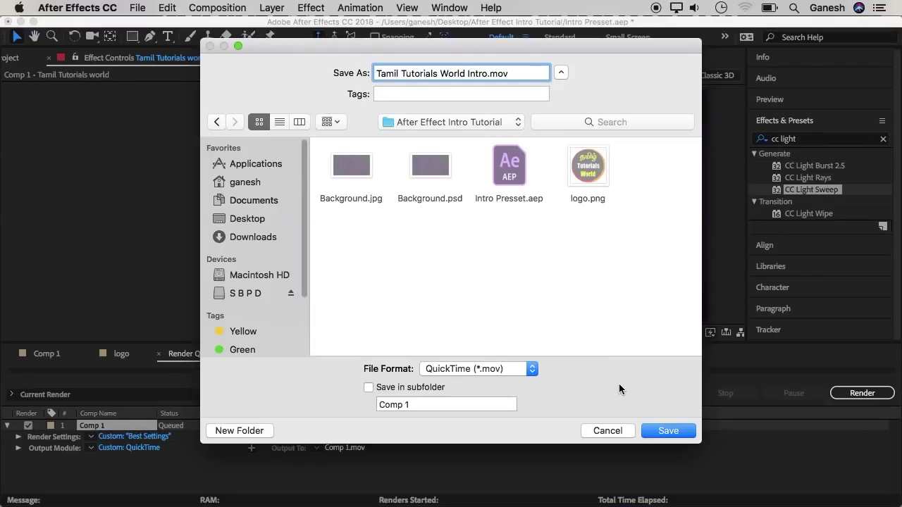
{"action": "left_click", "coordinate": [660, 430]}
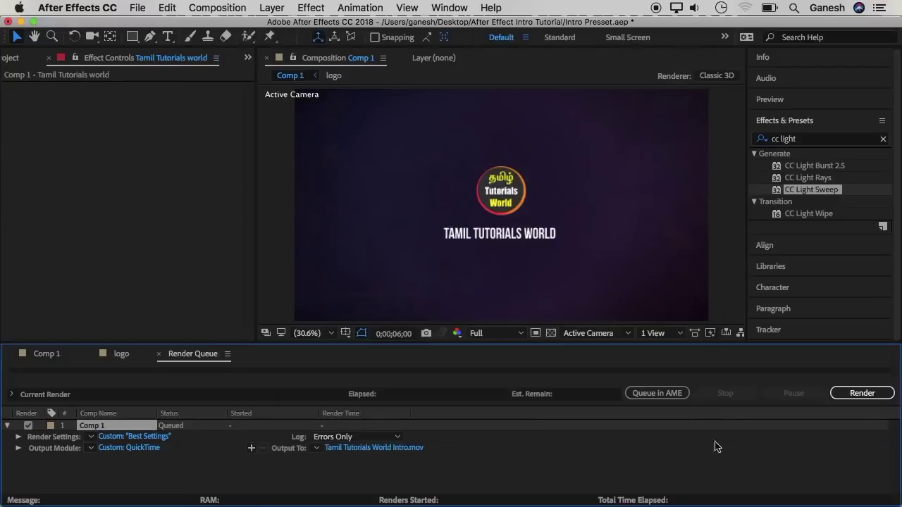
{"action": "left_click", "coordinate": [864, 397]}
{"action": "left_click", "coordinate": [848, 394]}
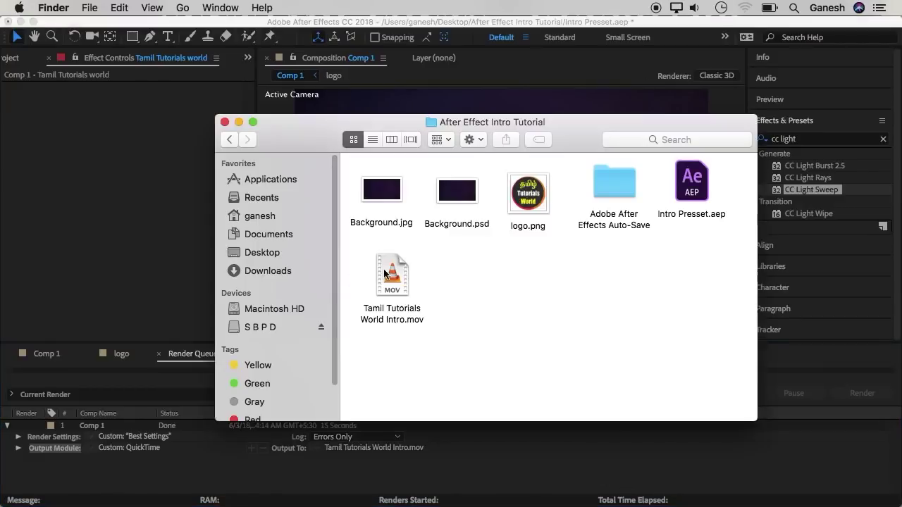
Step: Open Get Info for Tamil Tutorials World Intro.mov and confirm 1.28 GB and 1920 × 1080
{"action": "right_click", "coordinate": [387, 275]}
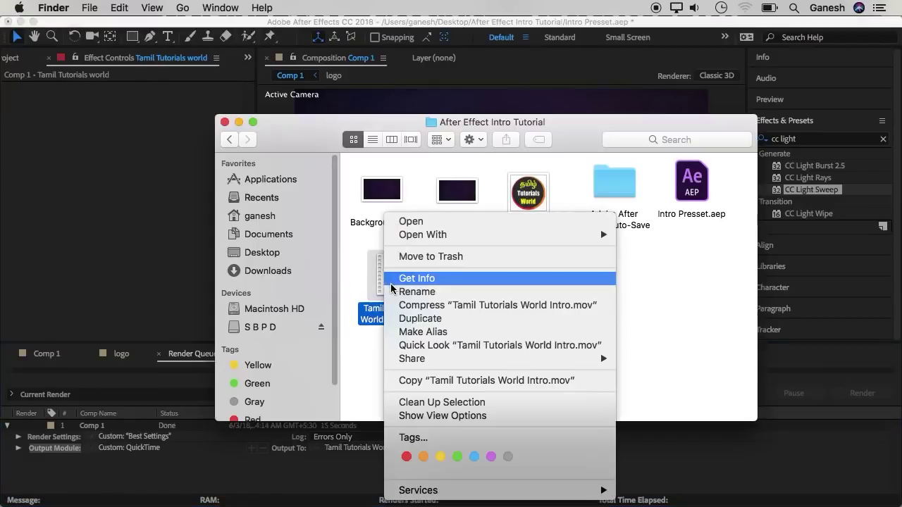
{"action": "left_click", "coordinate": [396, 280]}
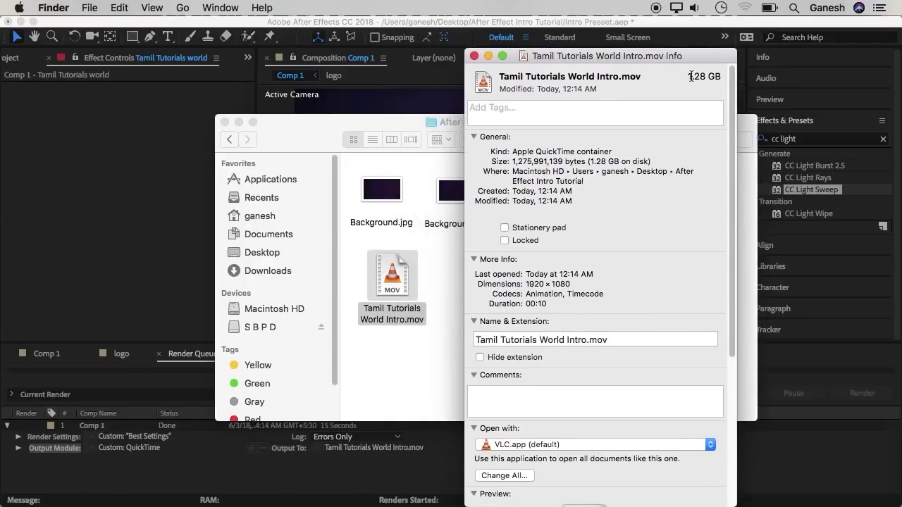
{"action": "left_click_drag", "start_coordinate": [696, 77], "coordinate": [721, 77]}
{"action": "left_click", "coordinate": [720, 90]}
{"action": "left_click_drag", "start_coordinate": [525, 284], "coordinate": [575, 284]}
{"action": "left_click", "coordinate": [583, 285]}
Step: Close the Finder Info window for the rendered movie
{"action": "left_click", "coordinate": [474, 56]}
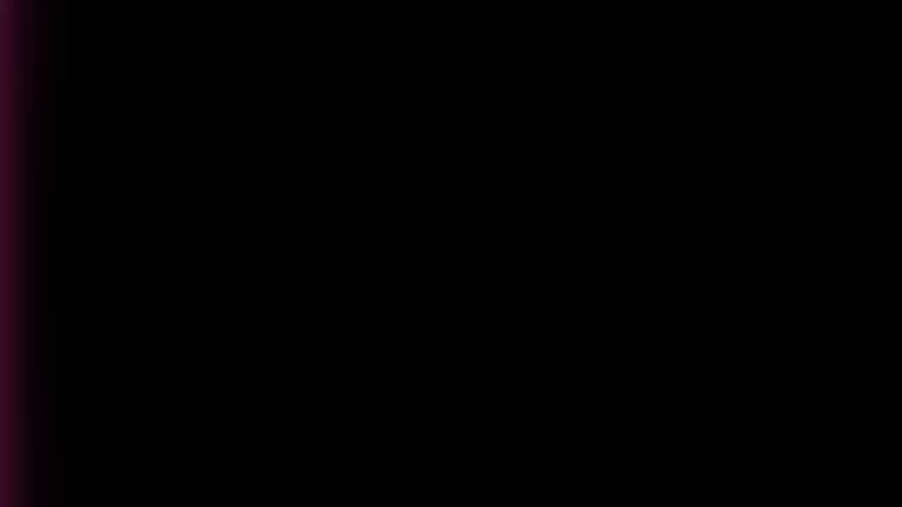